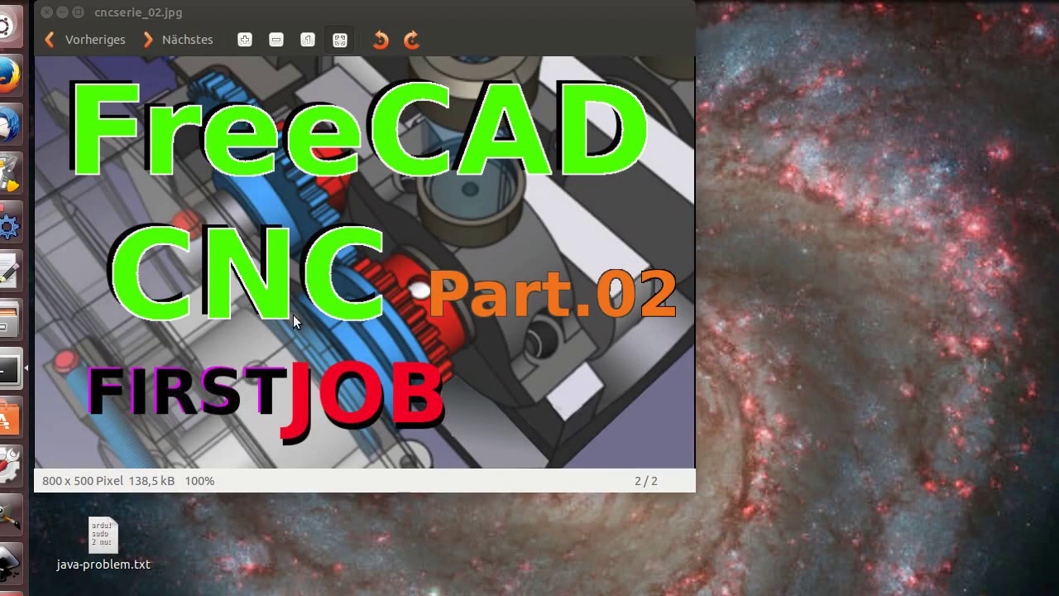
Launch FreeCAD from the Ubuntu launcher.
click(10, 225)
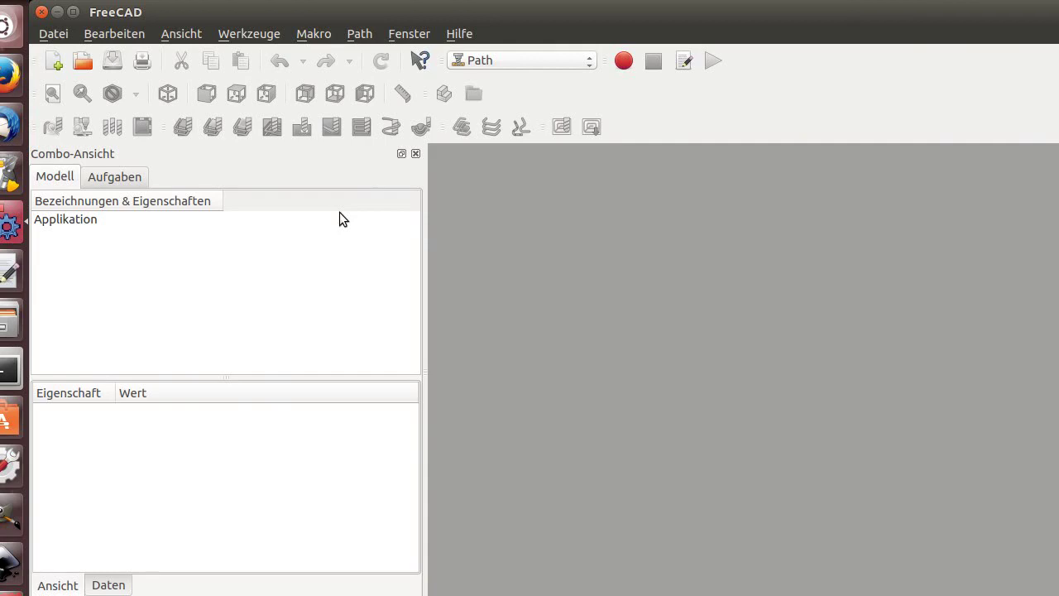
Switch to Part Design and start a new document with a Body and a sketch on XY_Plane.
click(533, 63)
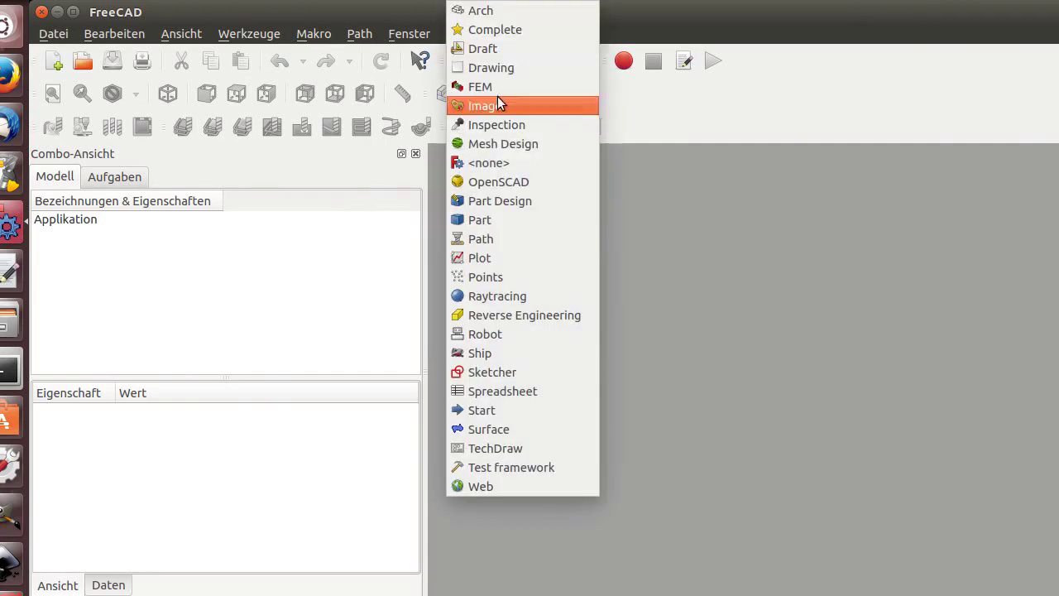
click(496, 201)
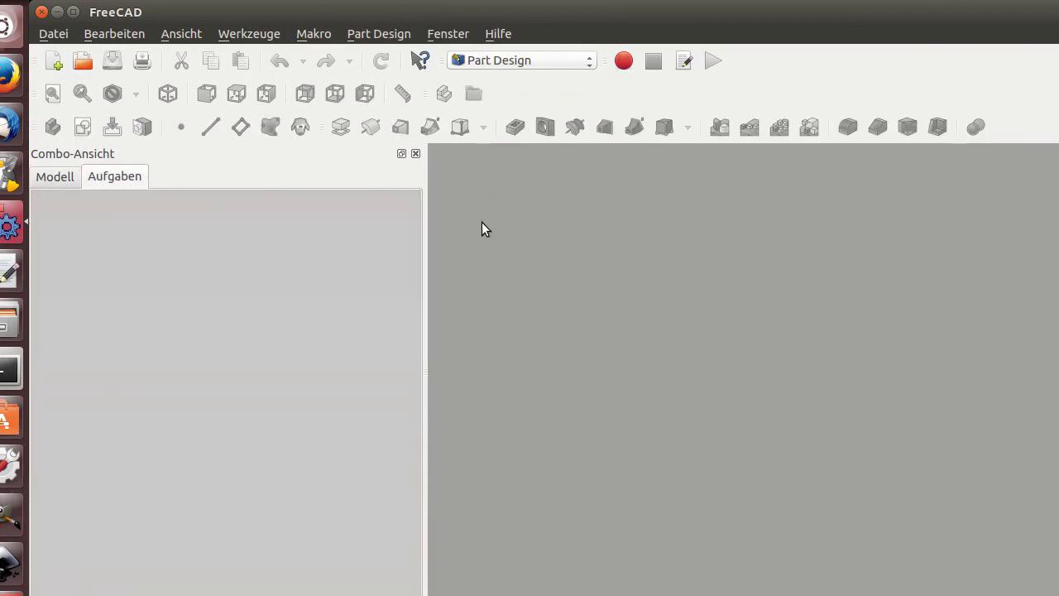
click(53, 63)
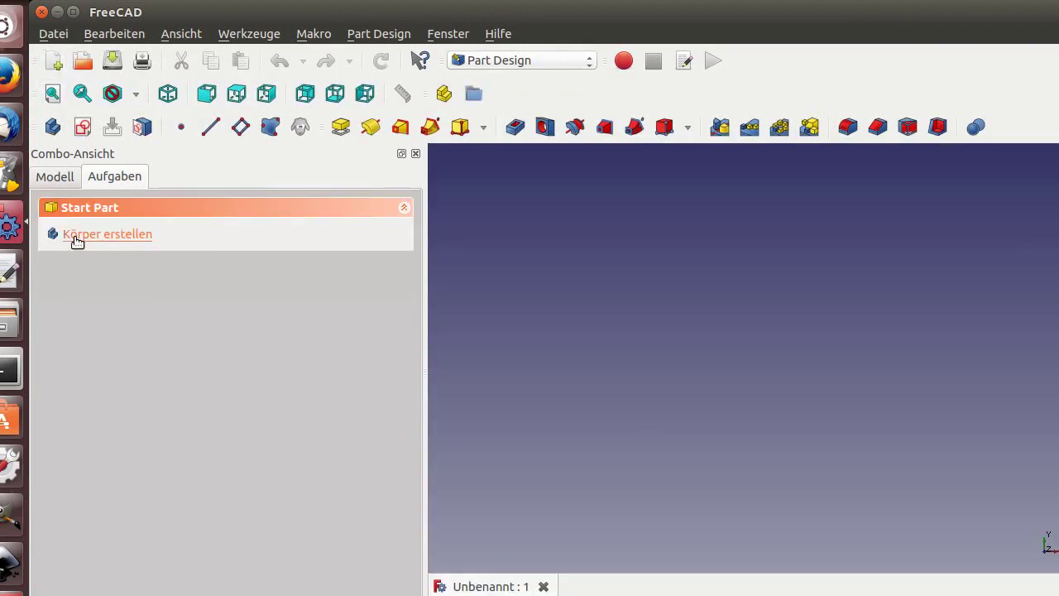
click(76, 238)
click(77, 235)
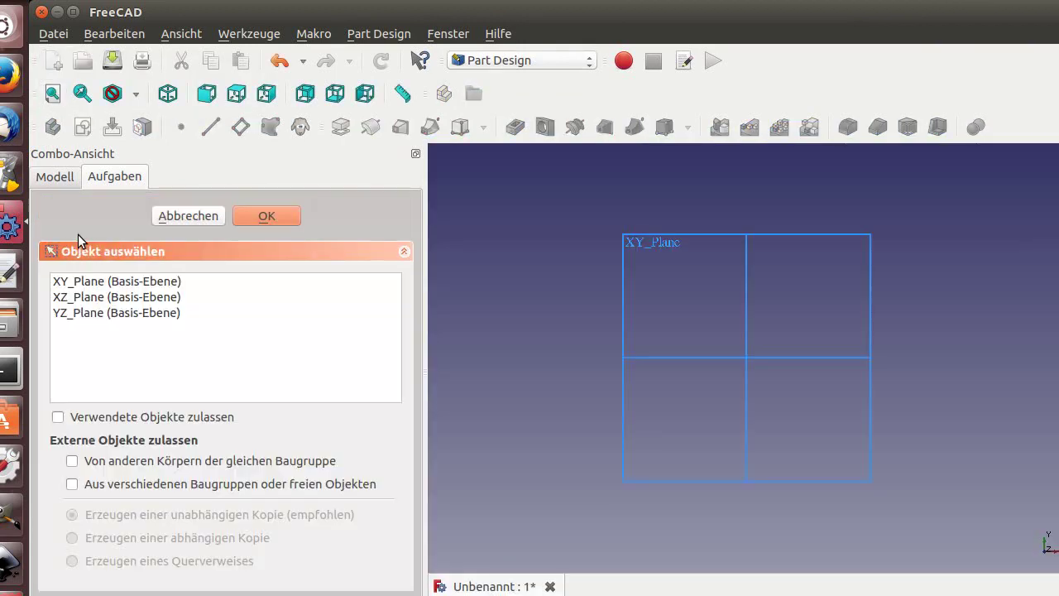
click(81, 281)
Draw a rectangle in the XY_Plane sketch.
click(287, 216)
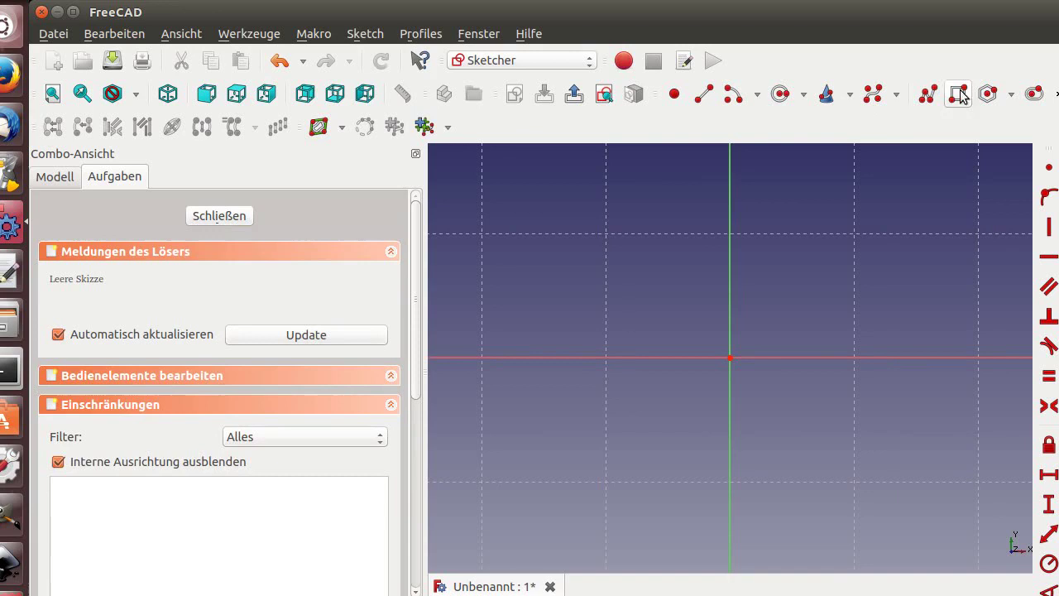
click(957, 93)
click(765, 323)
click(904, 212)
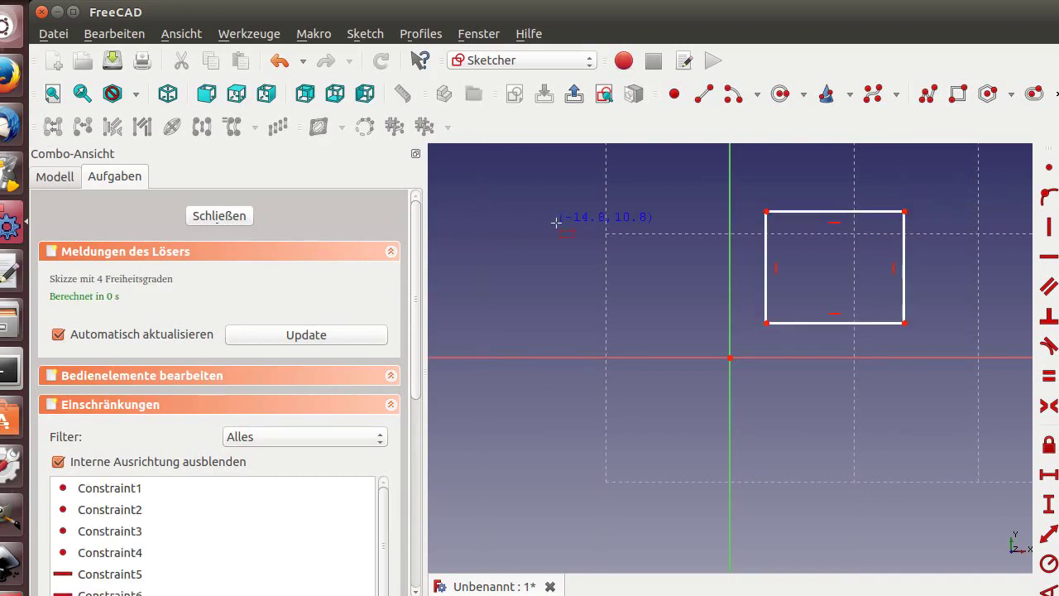
Make the rectangle's bottom-left corner coincident with the sketch origin.
click(769, 322)
click(766, 329)
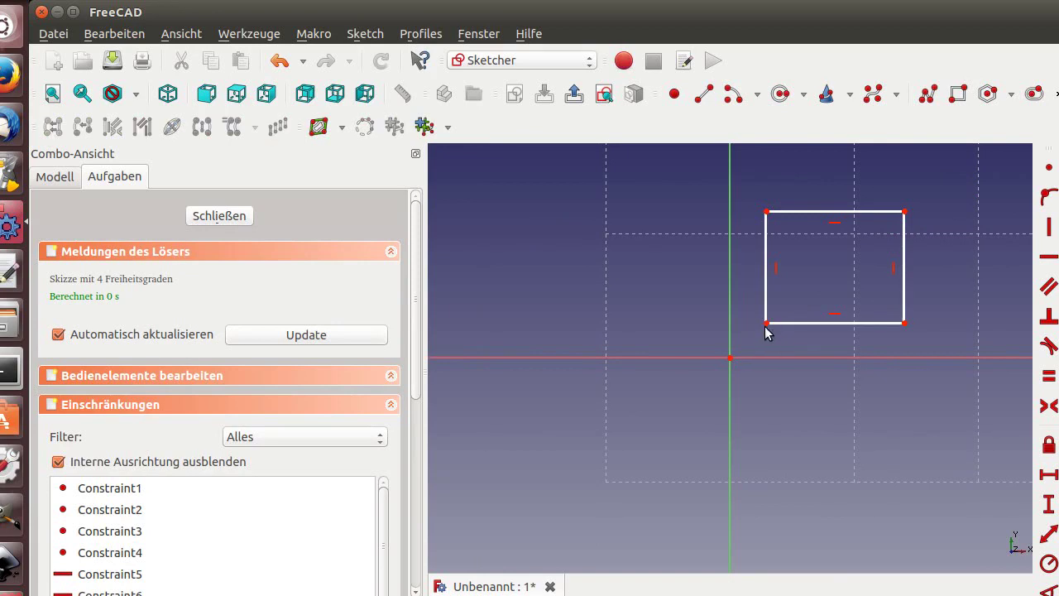
click(766, 323)
click(729, 358)
click(1043, 177)
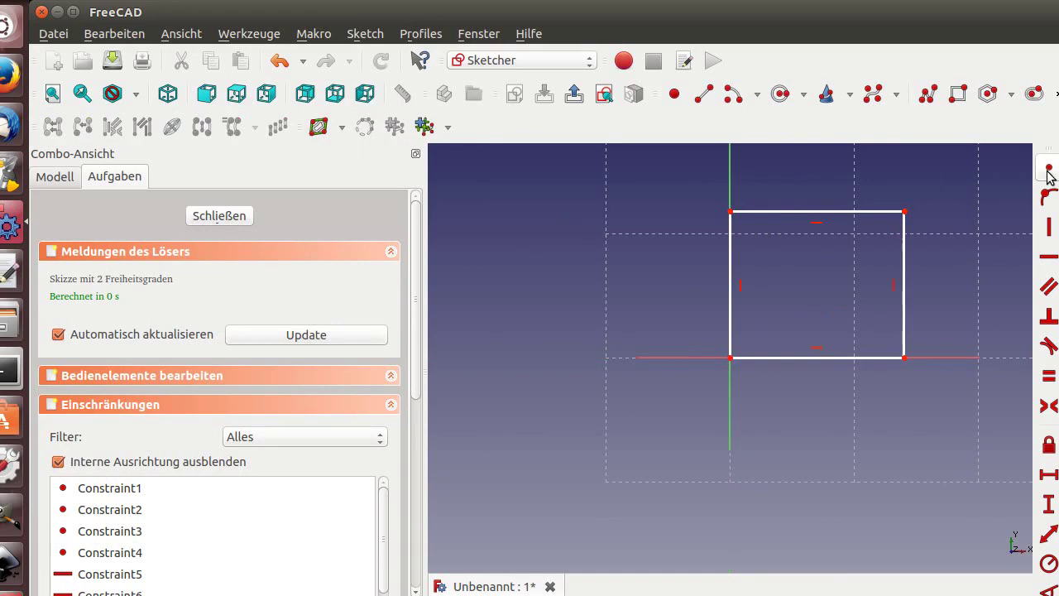
Give the left edge a 50 mm vertical distance and make the bottom edge equal to it.
click(735, 303)
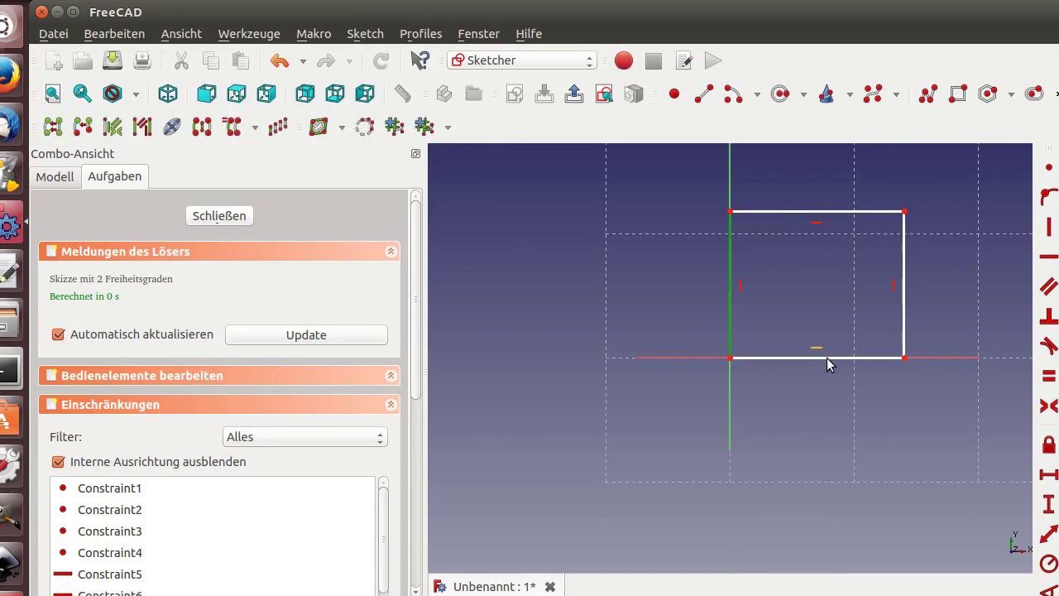
click(1048, 503)
text(50)
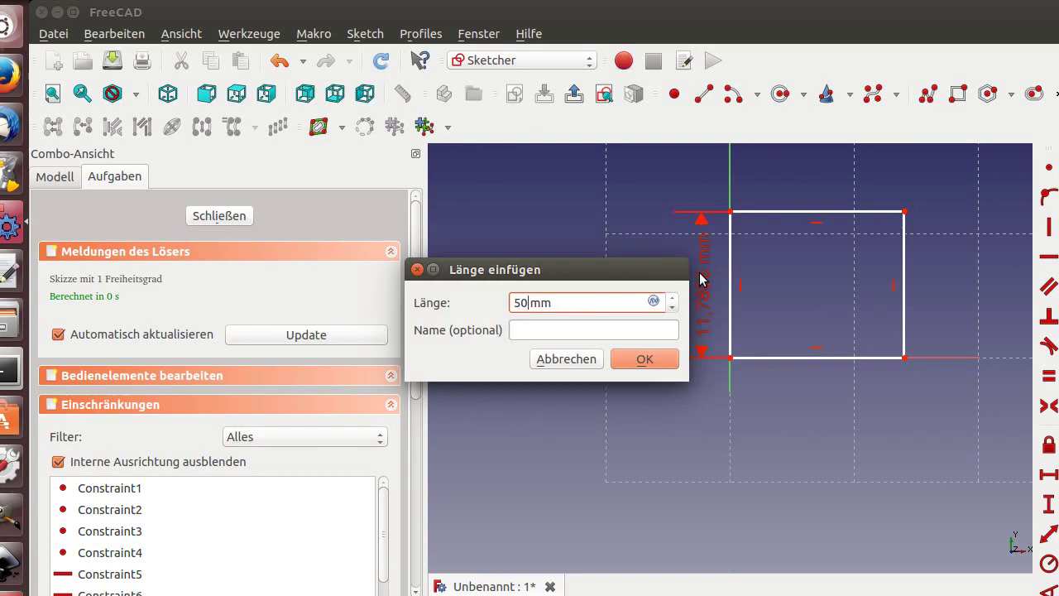
key(Return)
click(731, 265)
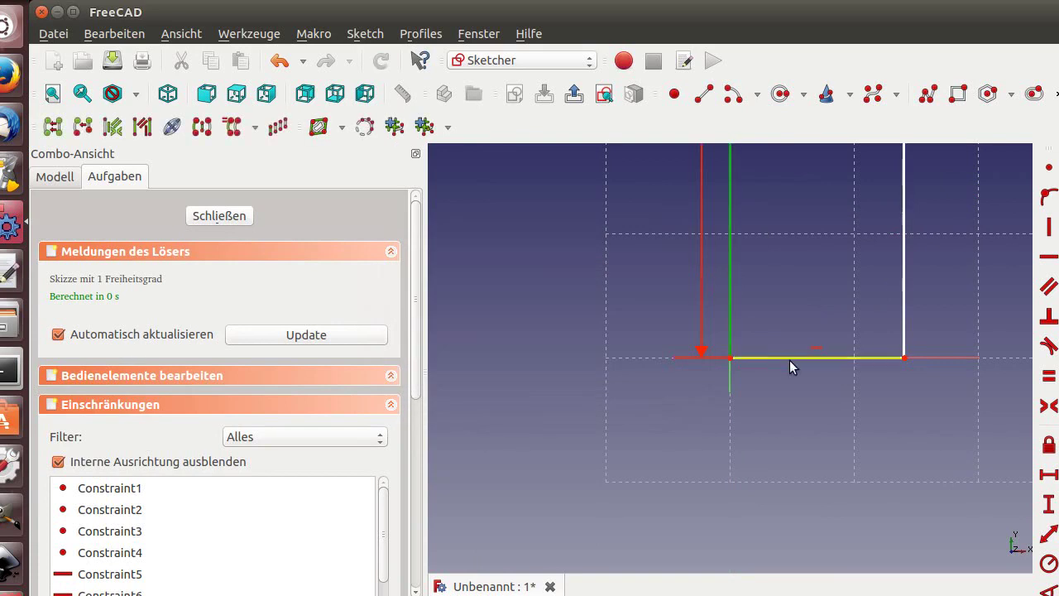
click(791, 357)
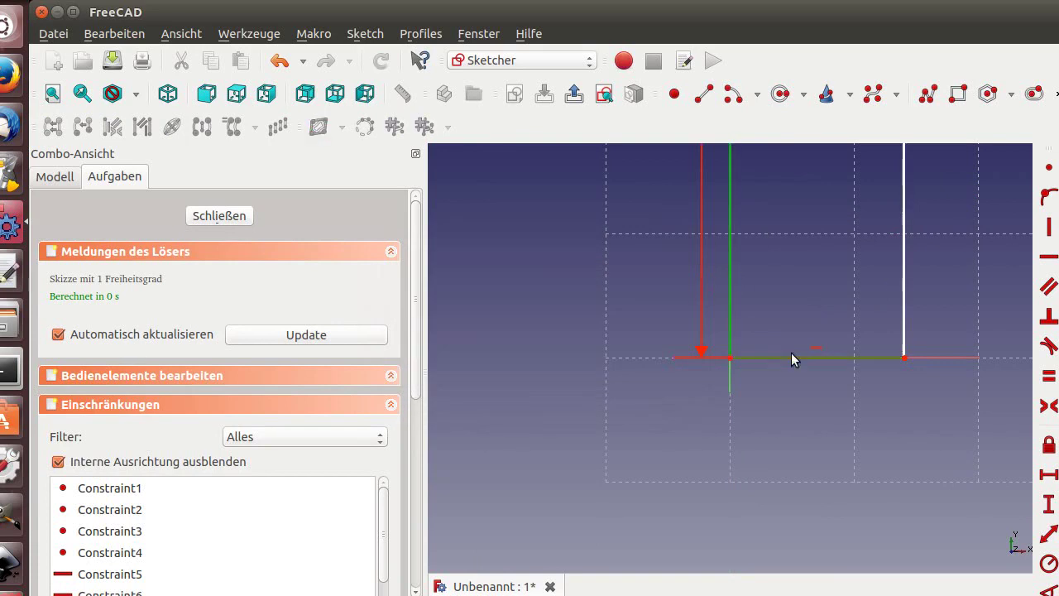
click(1049, 375)
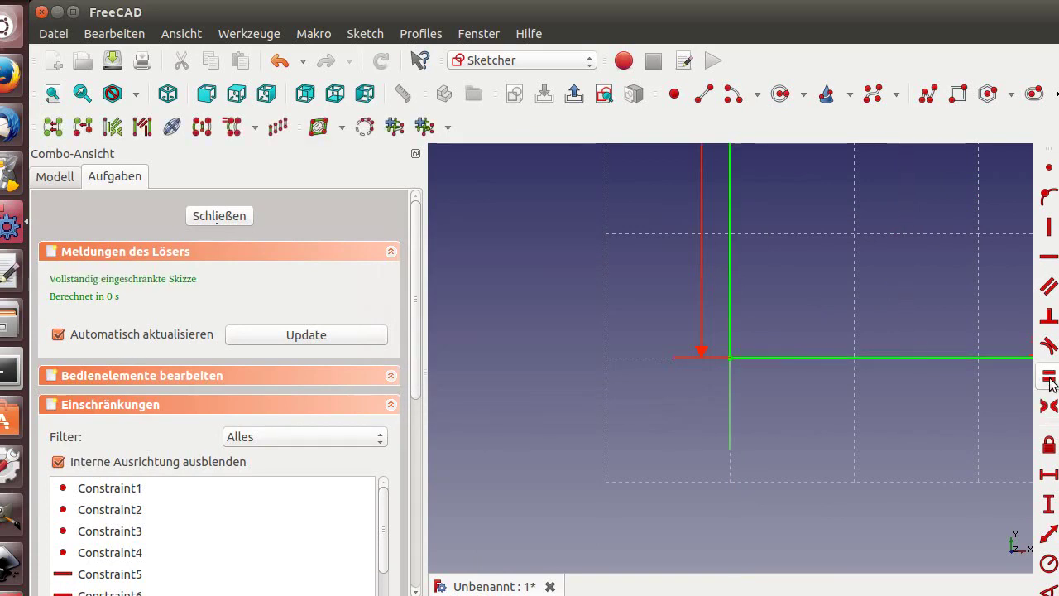
Close the sketch and pad it 5 mm in the reversed direction.
click(208, 214)
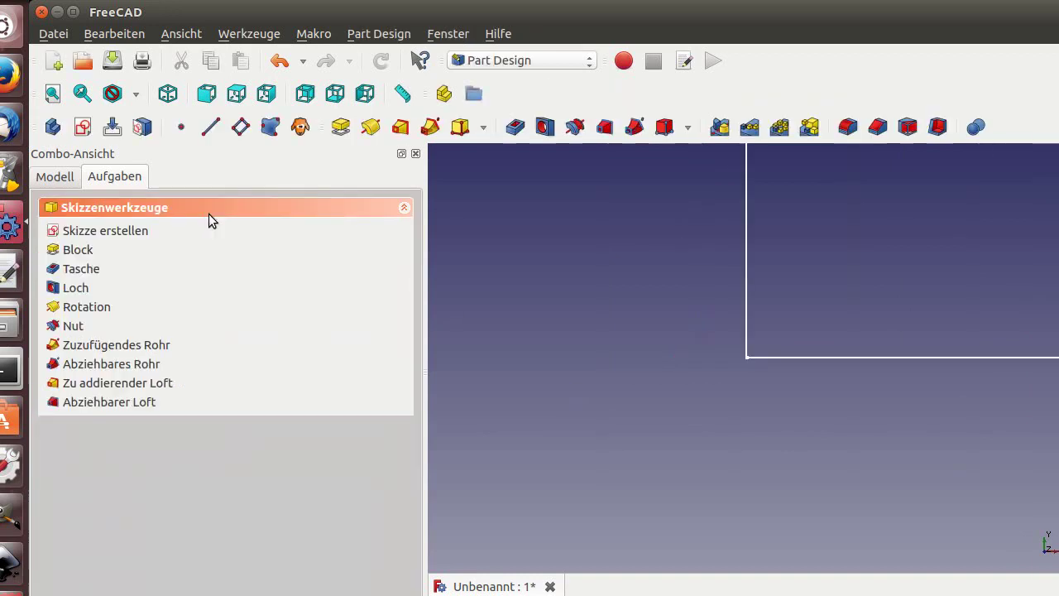
click(87, 249)
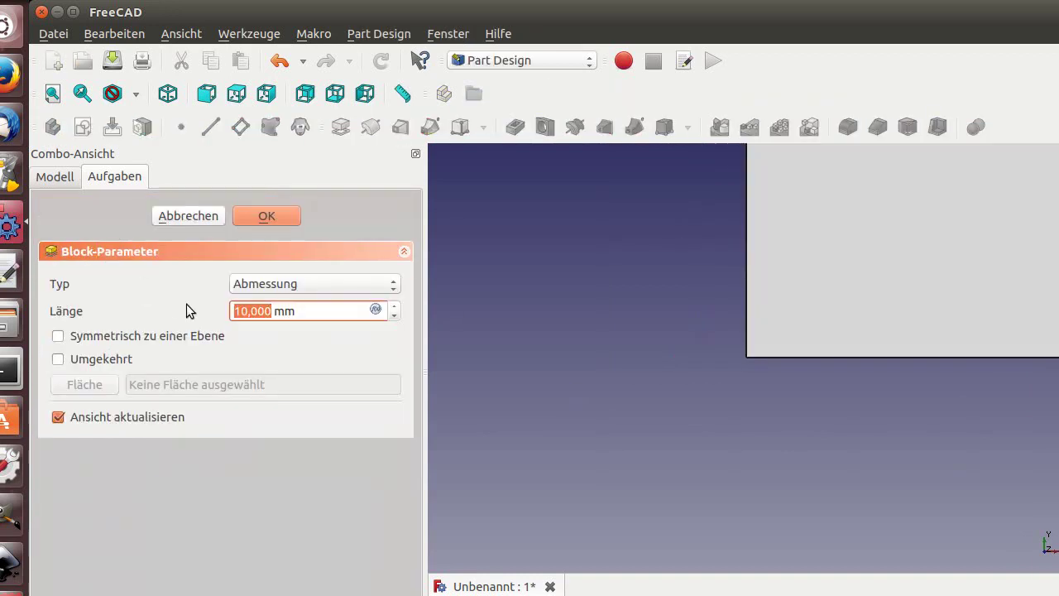
text(5)
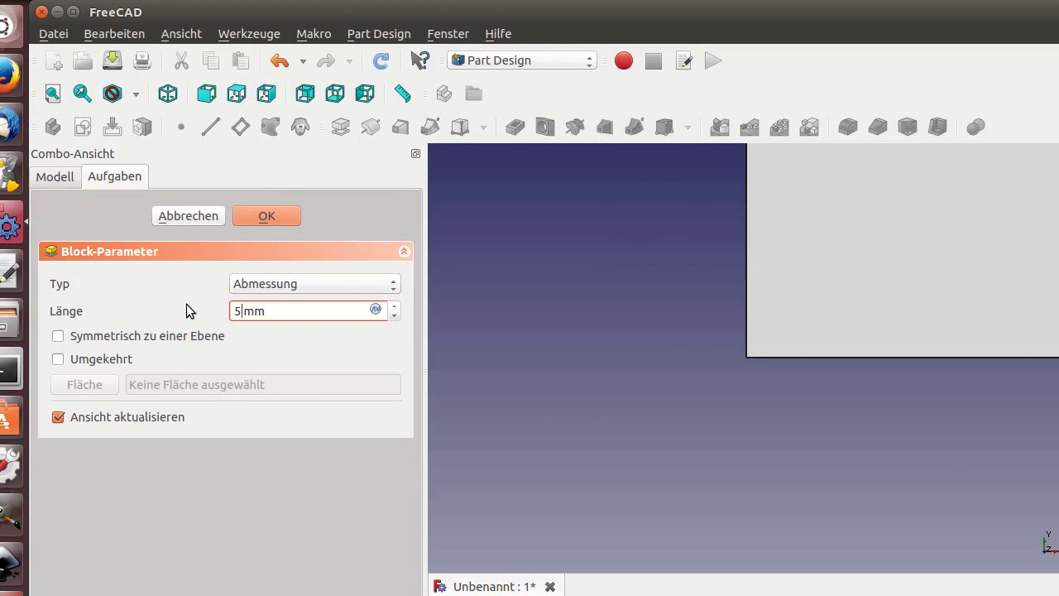
click(74, 361)
click(264, 216)
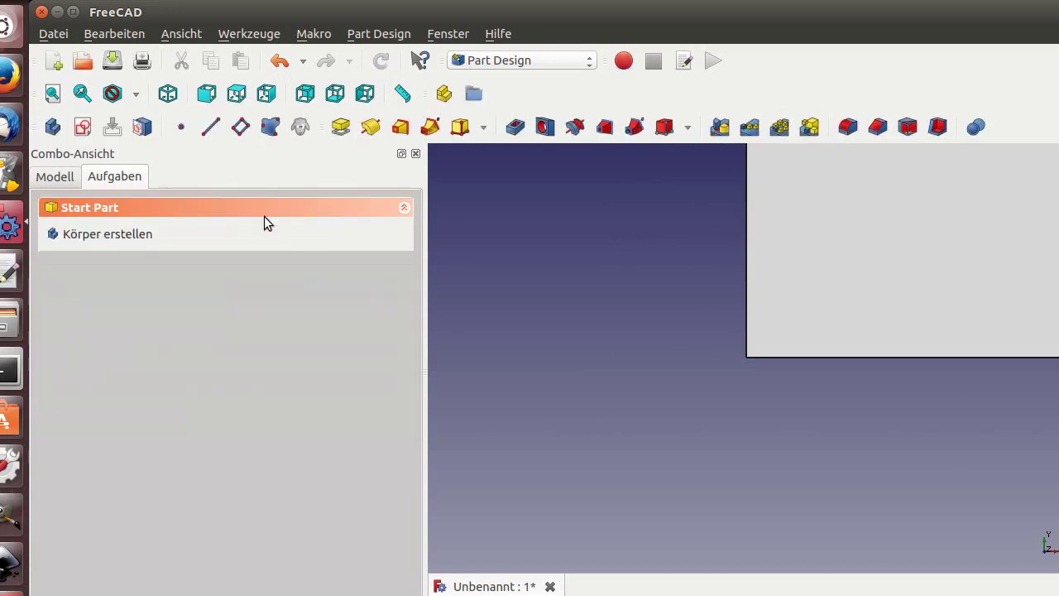
Toggle the axis cross on and off, and orbit the view to inspect the plate's side.
middle_drag(508, 468, 591, 455)
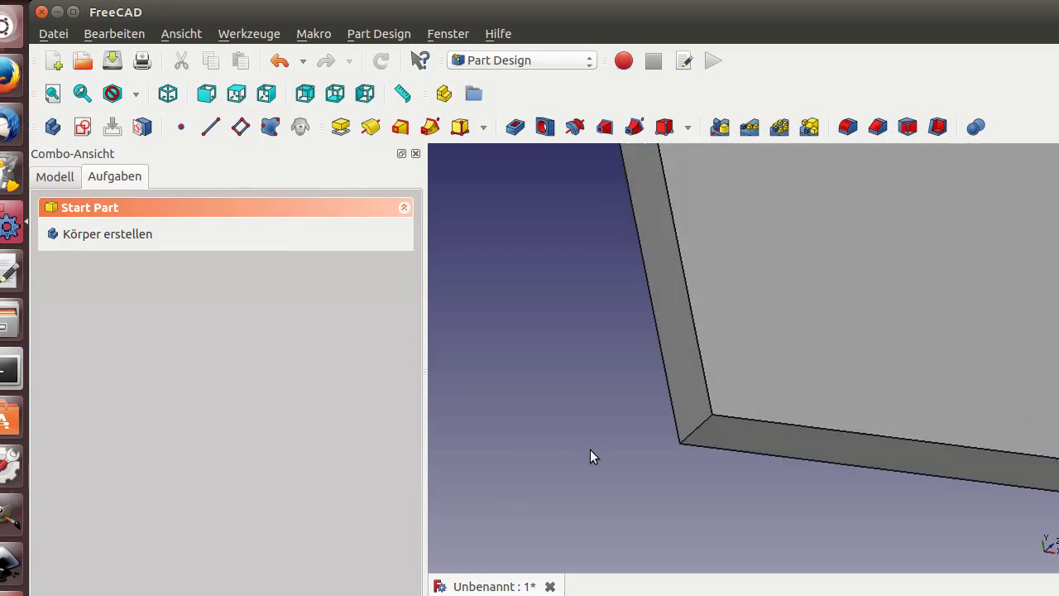
click(180, 34)
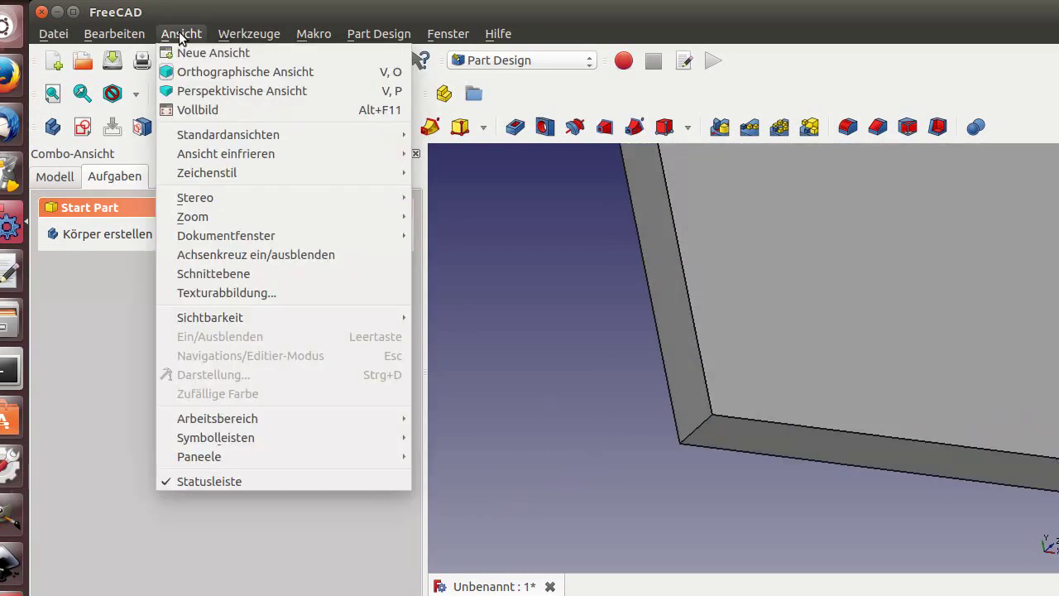
click(182, 253)
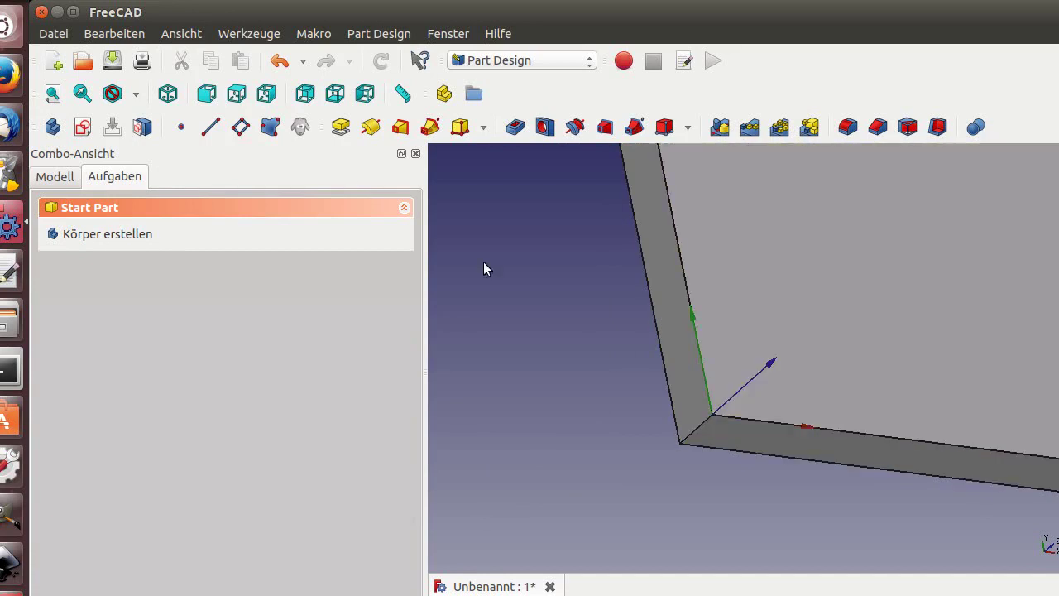
click(179, 34)
click(195, 254)
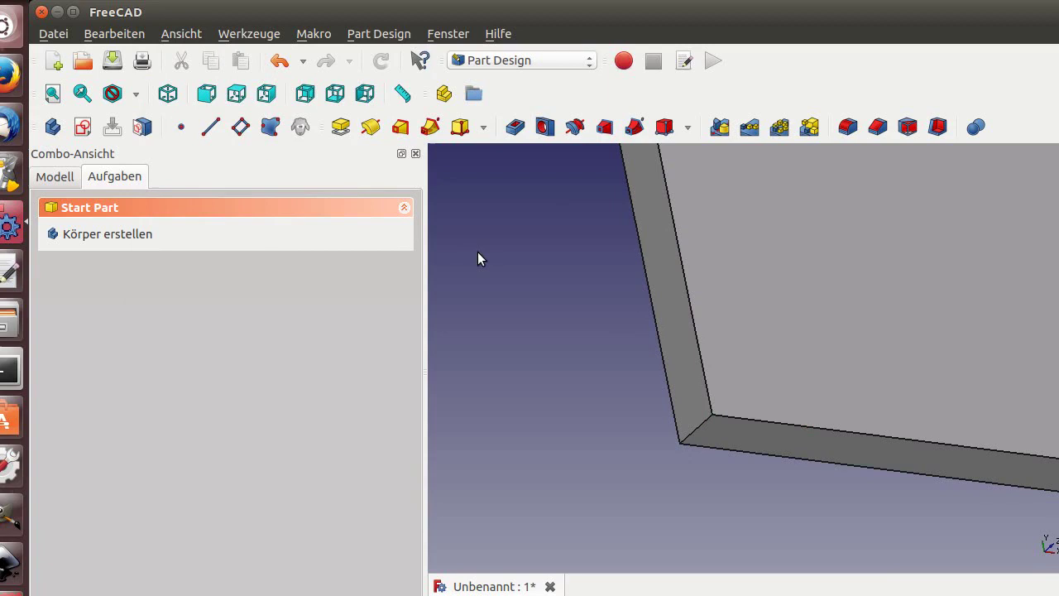
key(1)
scroll(478, 251, down, 6)
scroll(508, 150, up, 4)
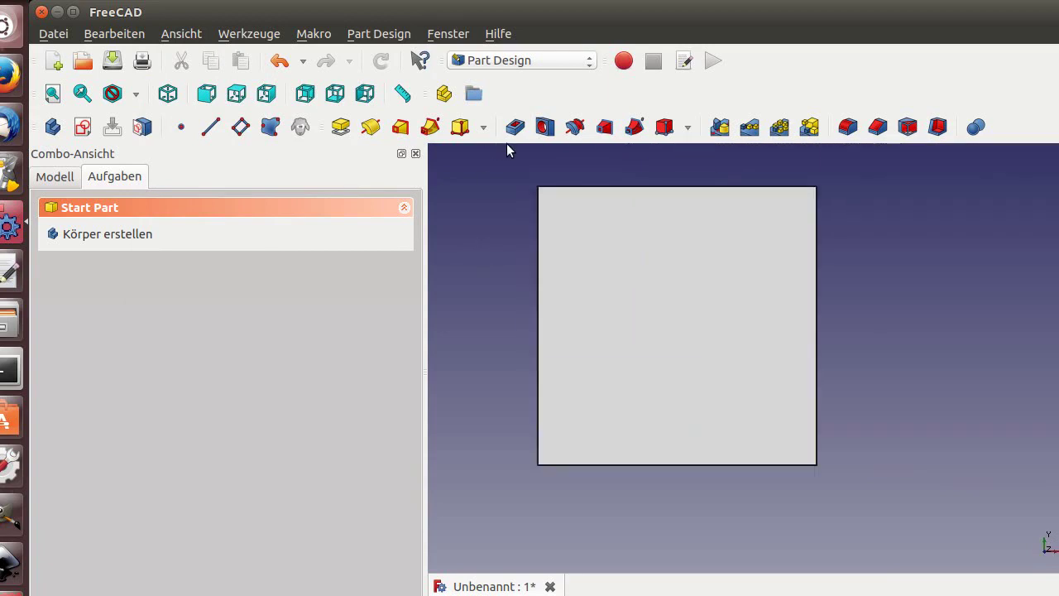
middle_drag(501, 433, 589, 429)
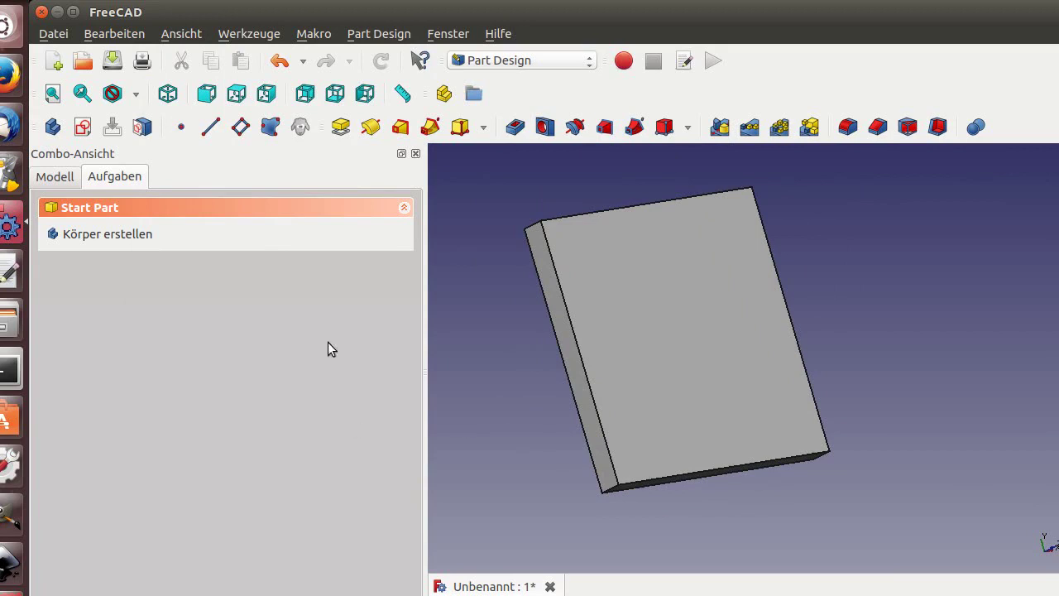
Switch to the Path workbench and start a new job with Body as the base model.
click(517, 64)
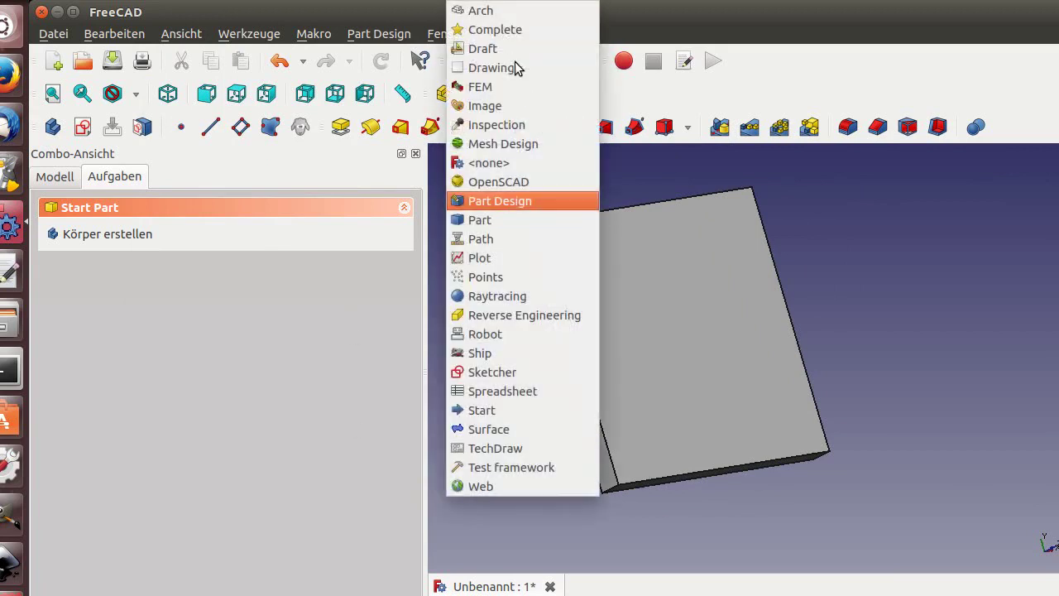
click(477, 239)
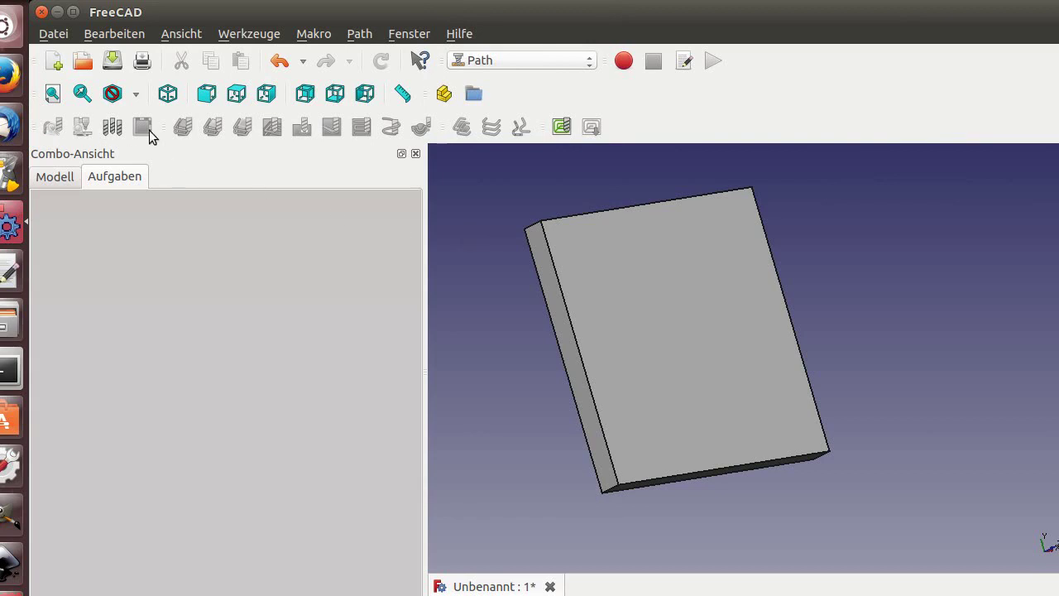
click(562, 127)
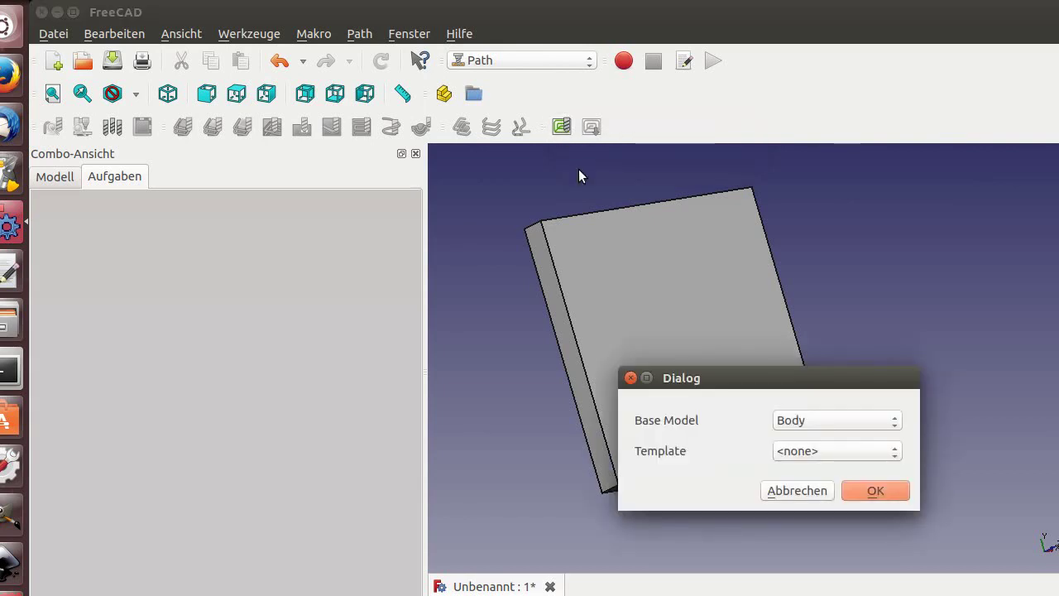
click(807, 421)
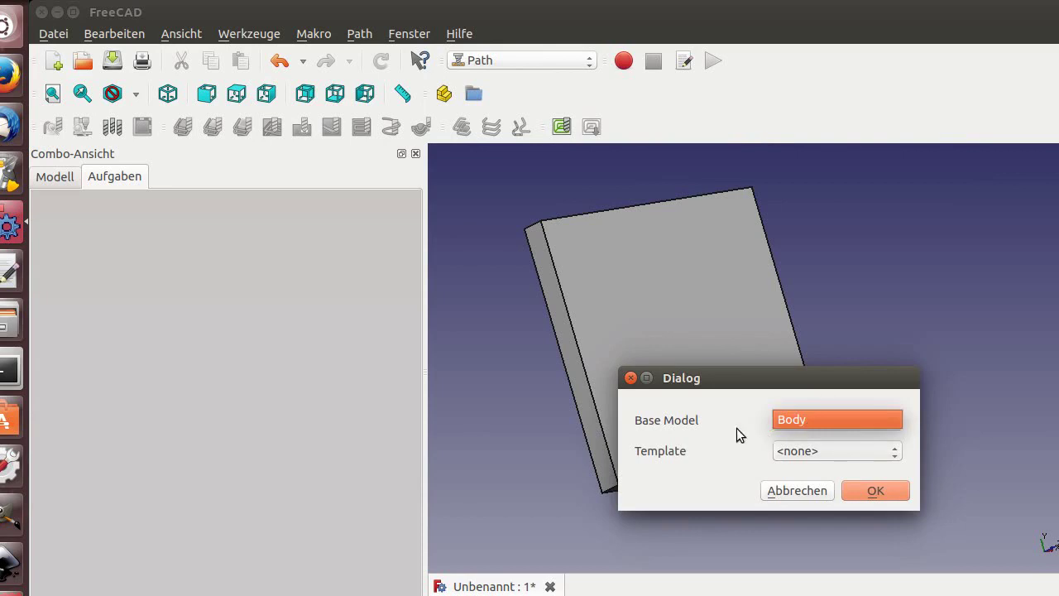
click(876, 492)
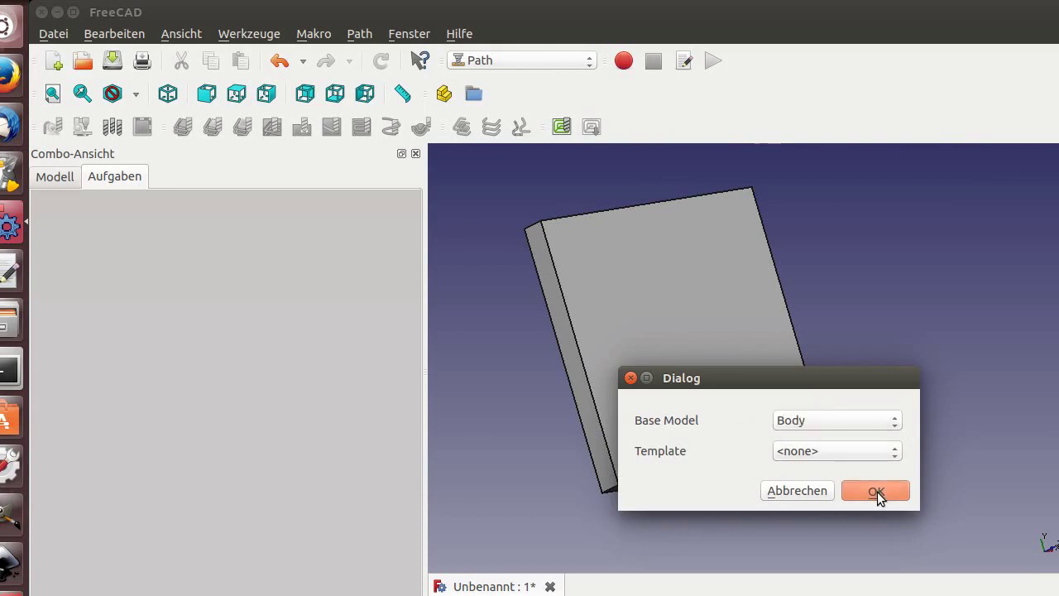
Create the job with the upper Z stock extension set to 1 mm, then show the model tree.
click(876, 491)
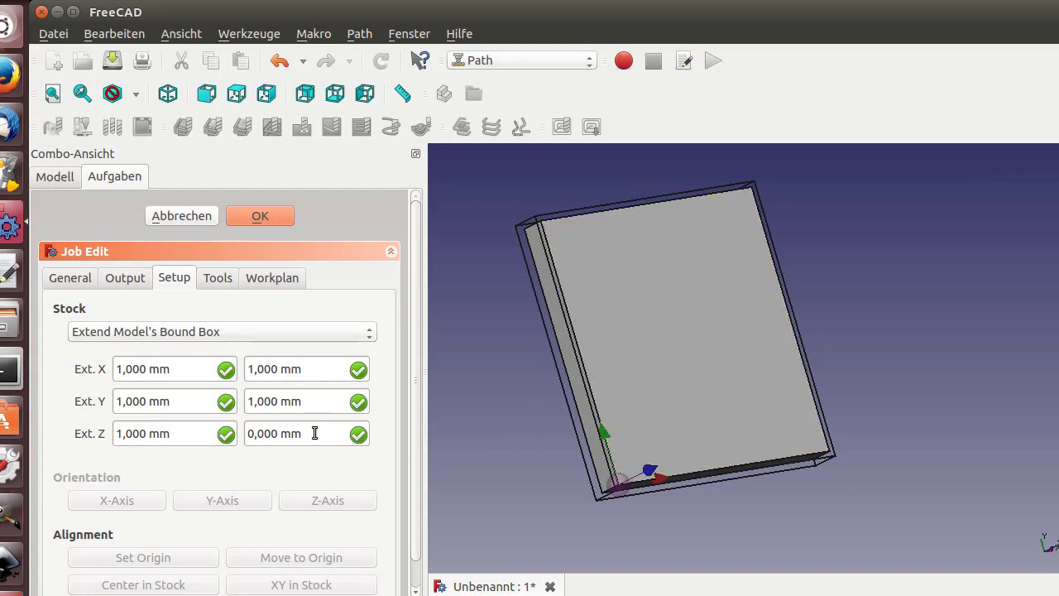
drag(315, 433, 238, 433)
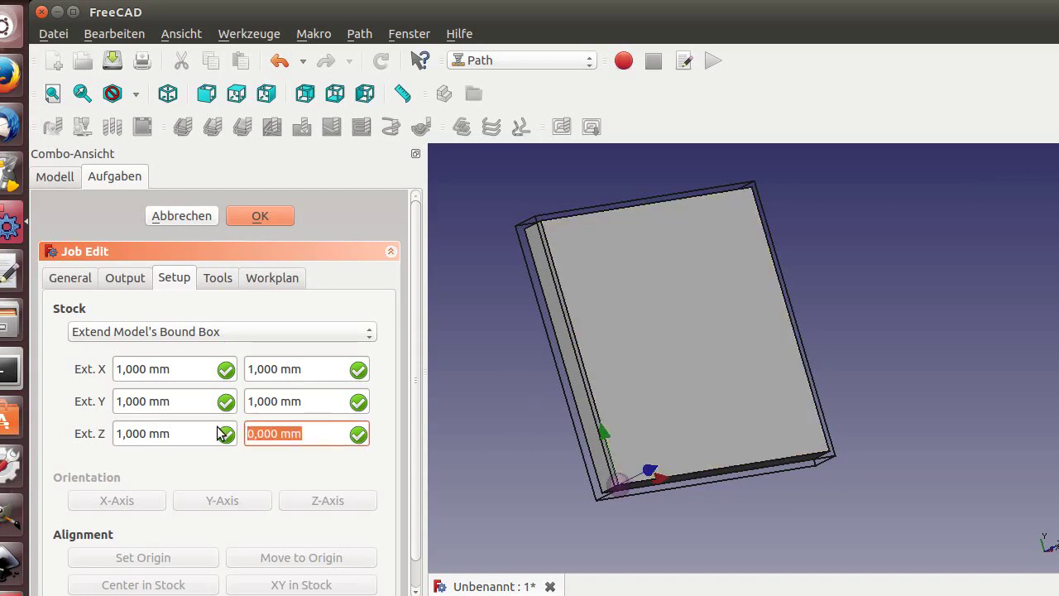
text(1)
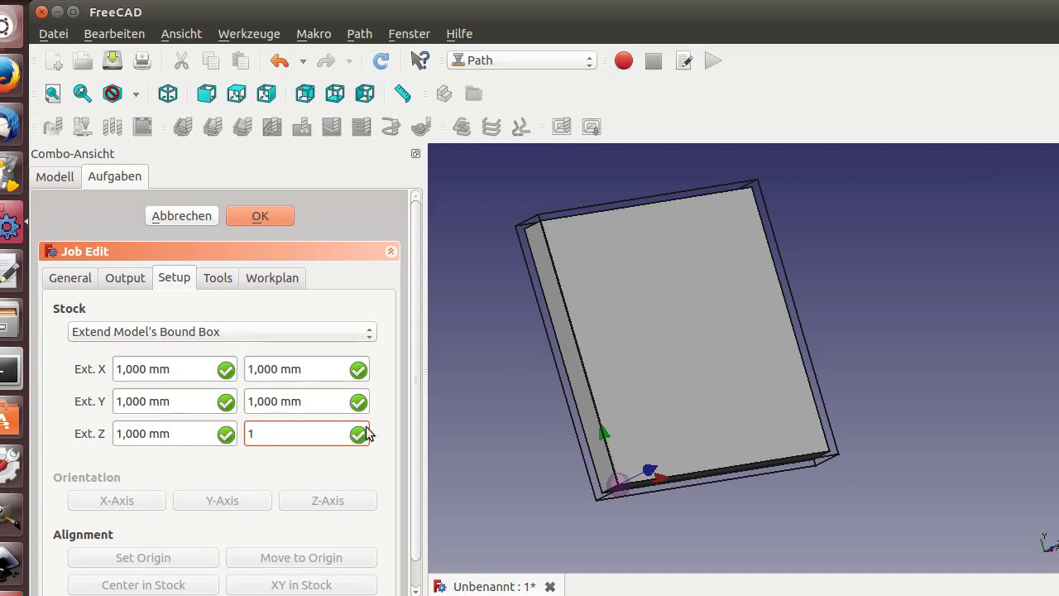
key(Return)
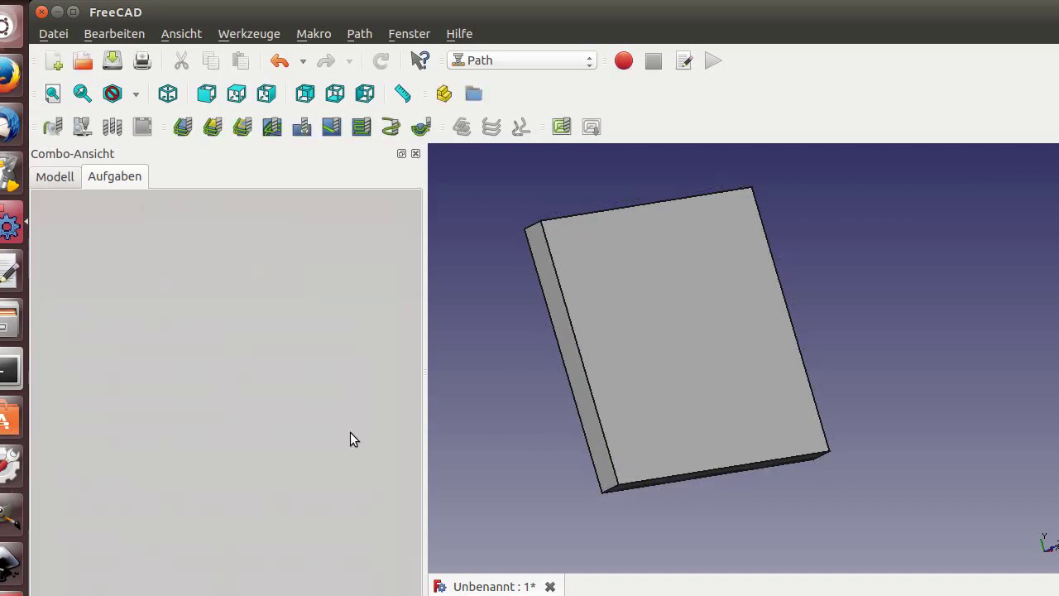
click(58, 176)
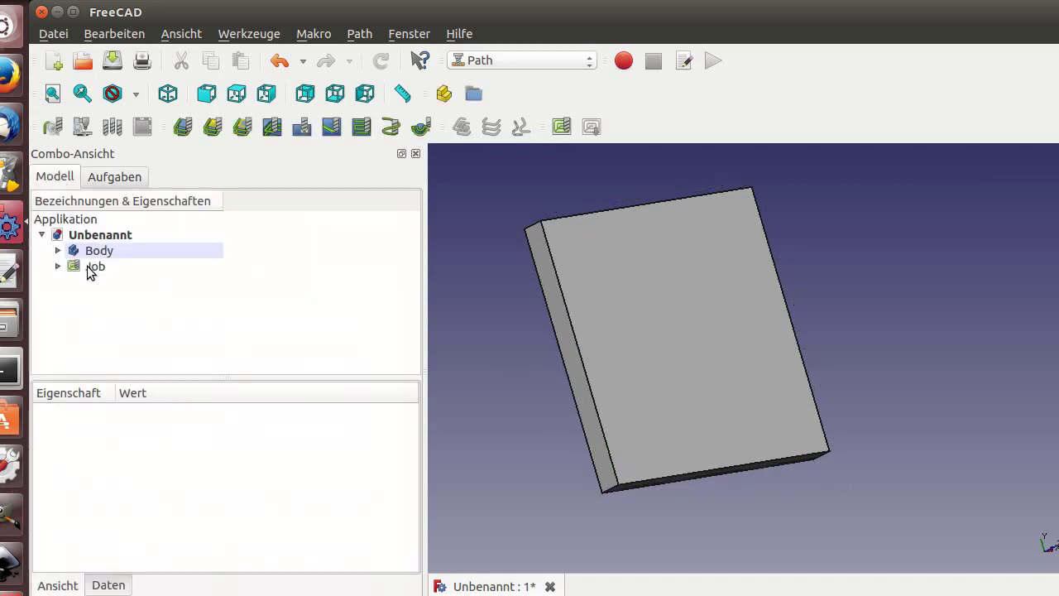
double_click(95, 266)
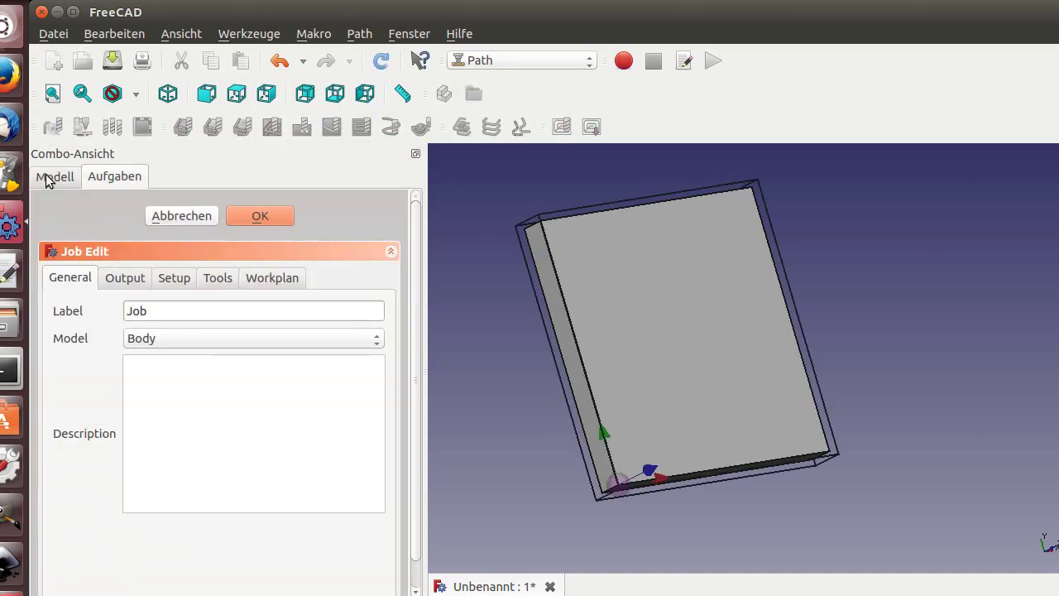
click(125, 278)
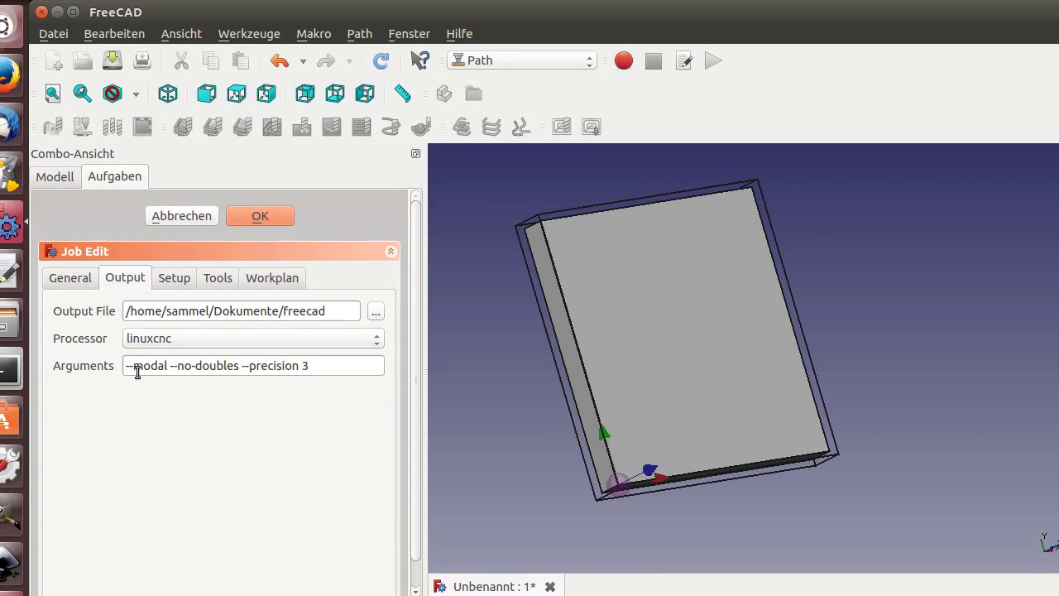
mouse_move(204, 369)
click(178, 280)
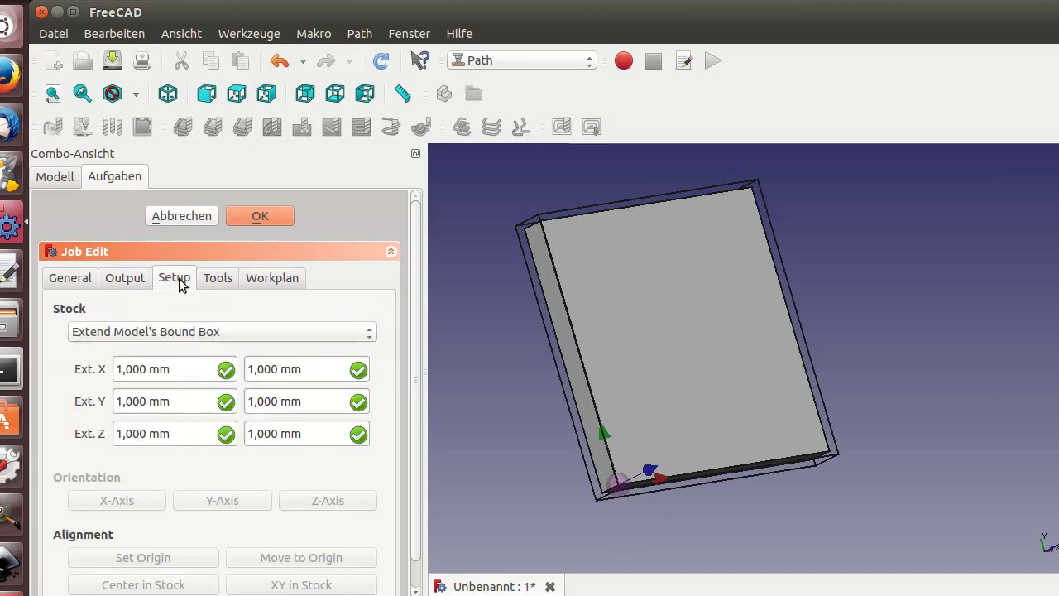
click(208, 285)
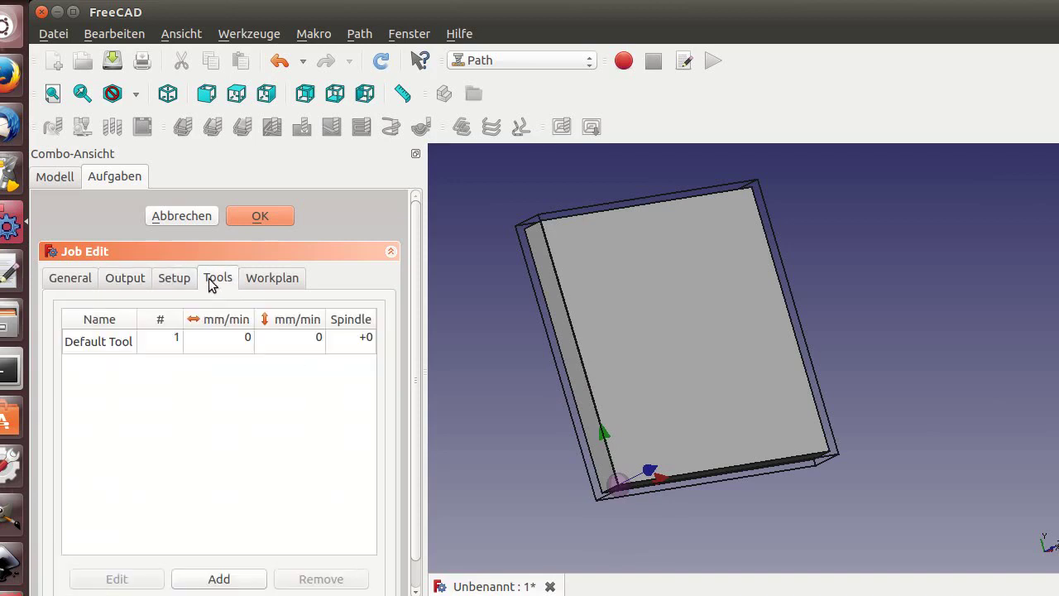
click(87, 343)
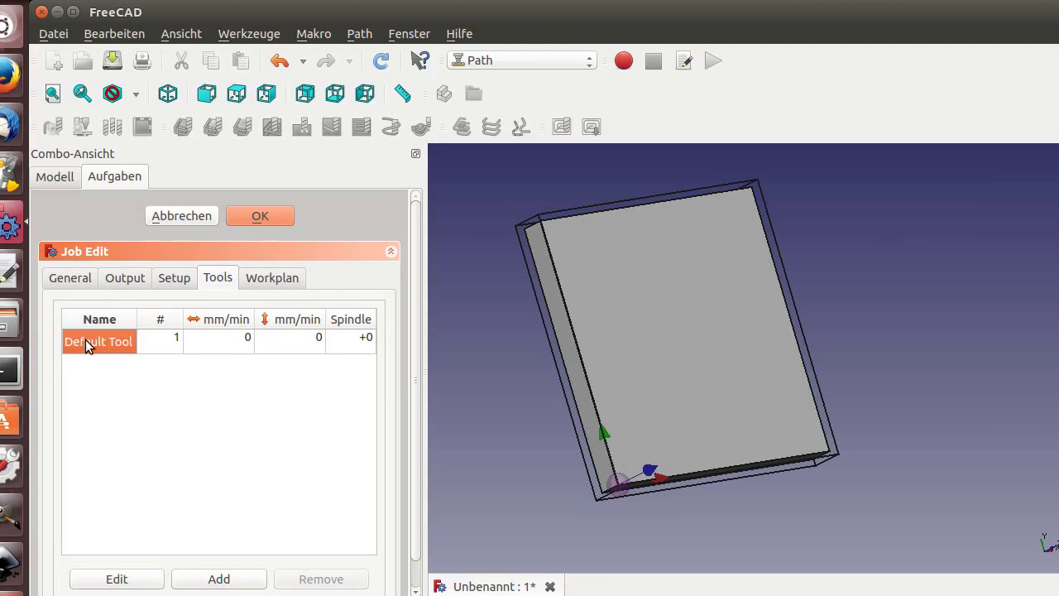
click(119, 414)
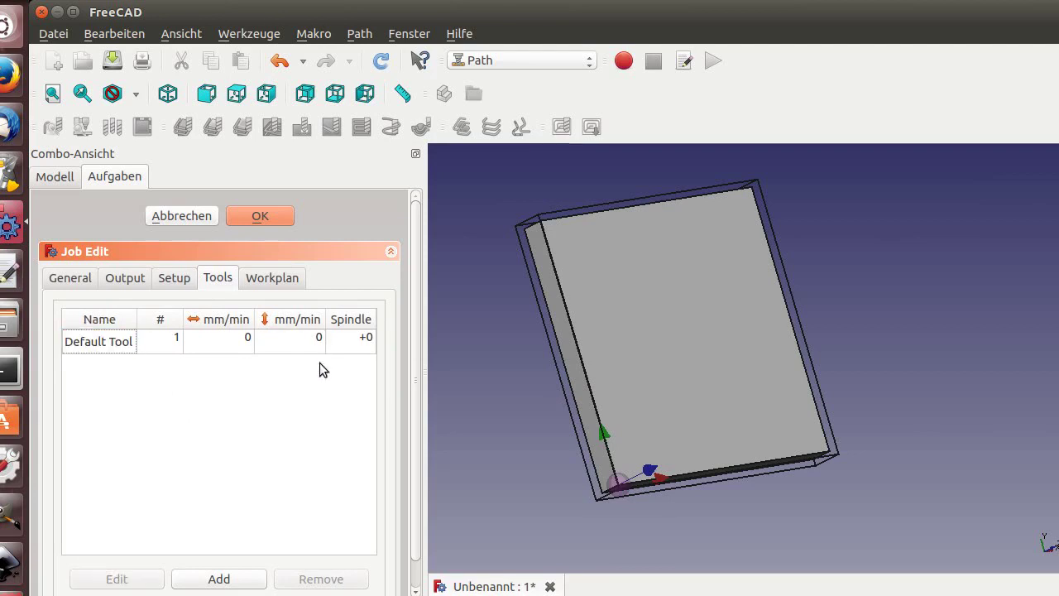
click(285, 282)
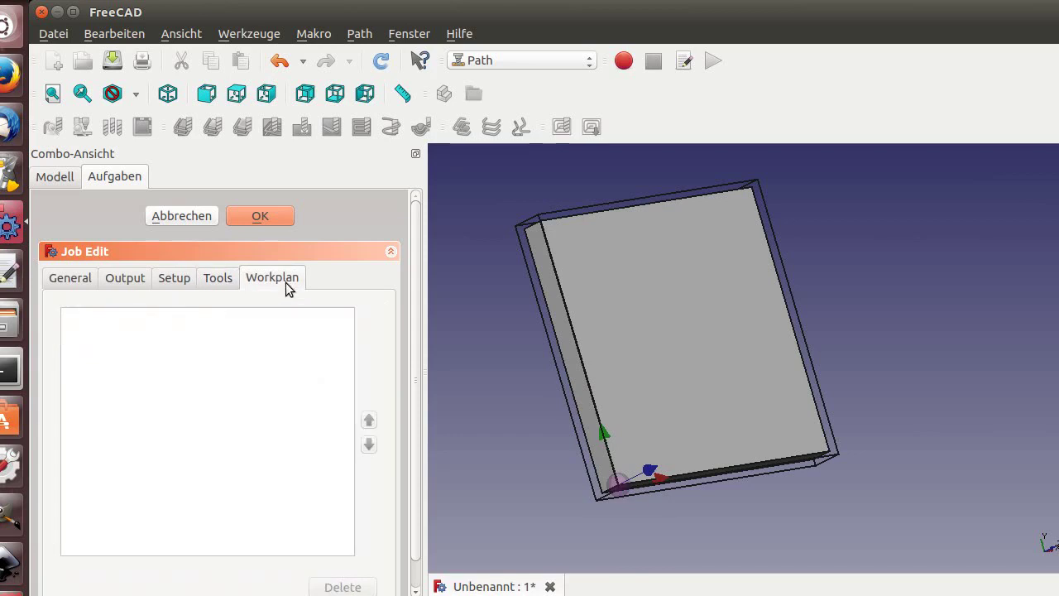
click(259, 217)
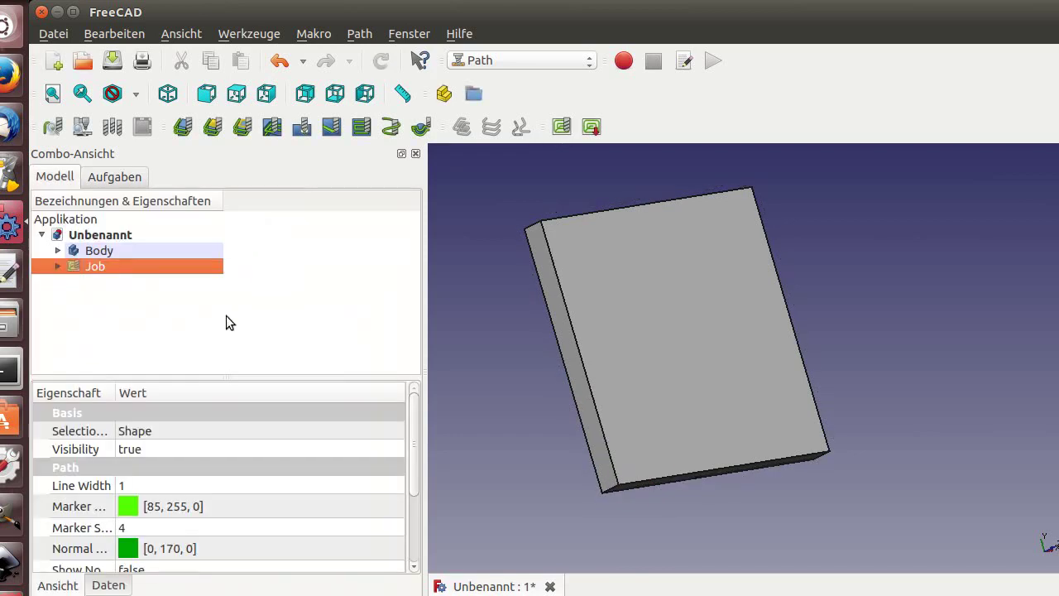
Expand the Job, select its Stock and Base-Body, then pick the plate's top face.
click(58, 267)
click(106, 328)
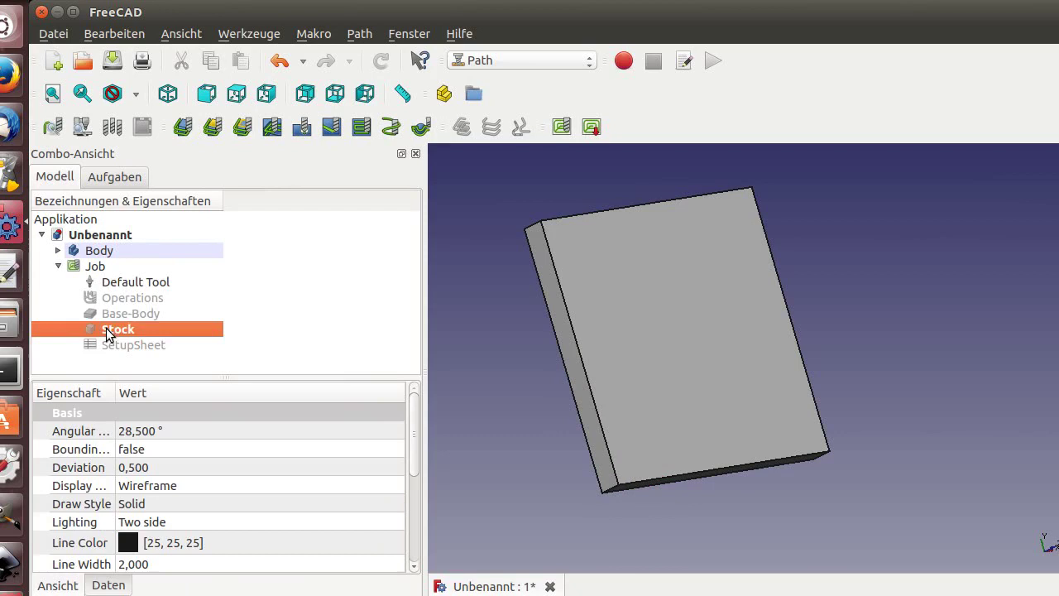
click(112, 314)
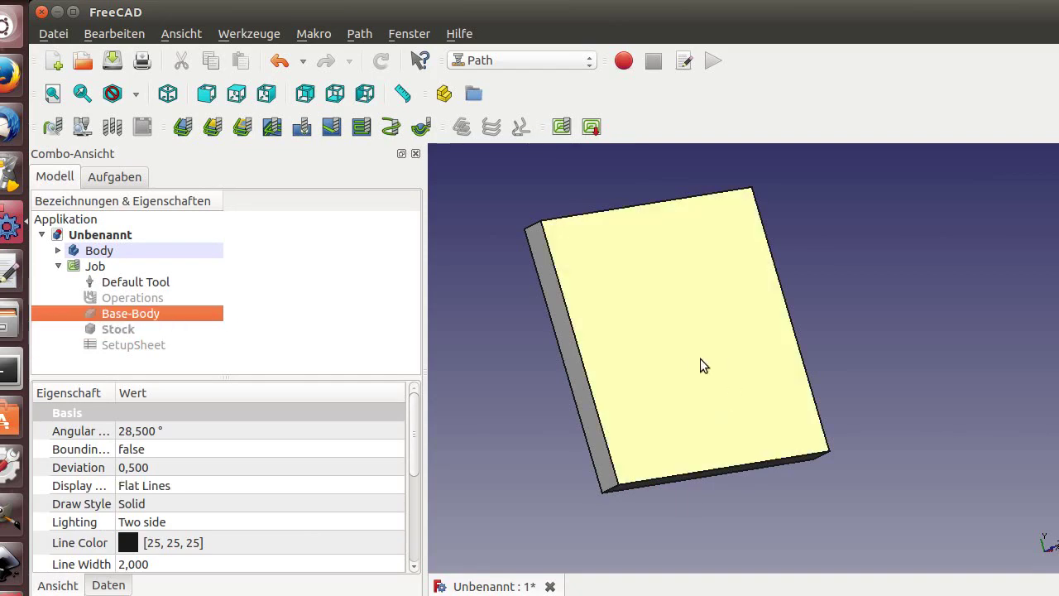
click(695, 358)
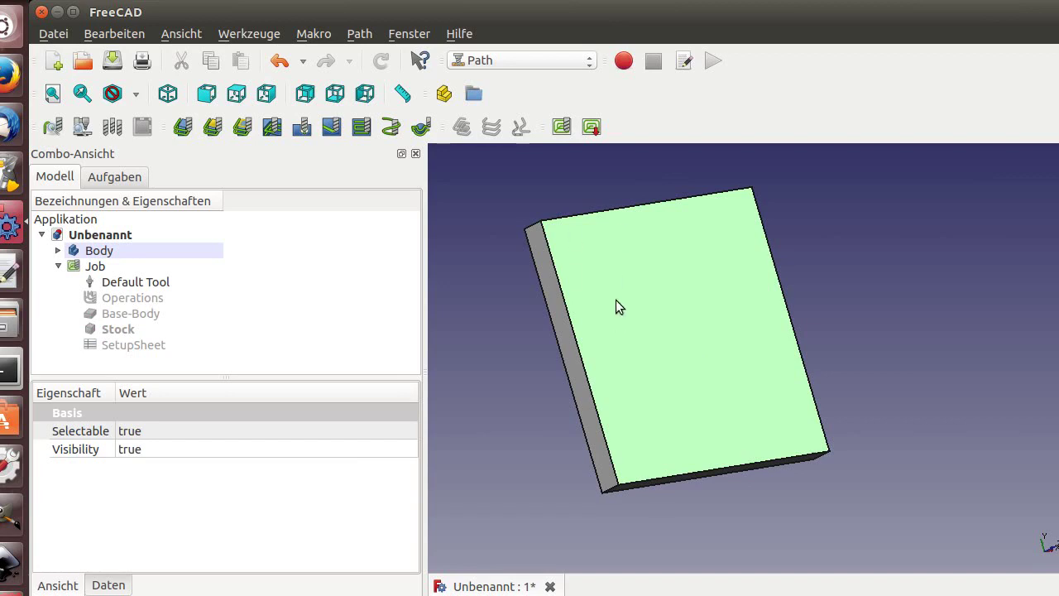
Add a face-milling operation with Start Depth 1 mm, Final Depth 0 mm and Step Down 1 mm.
click(361, 127)
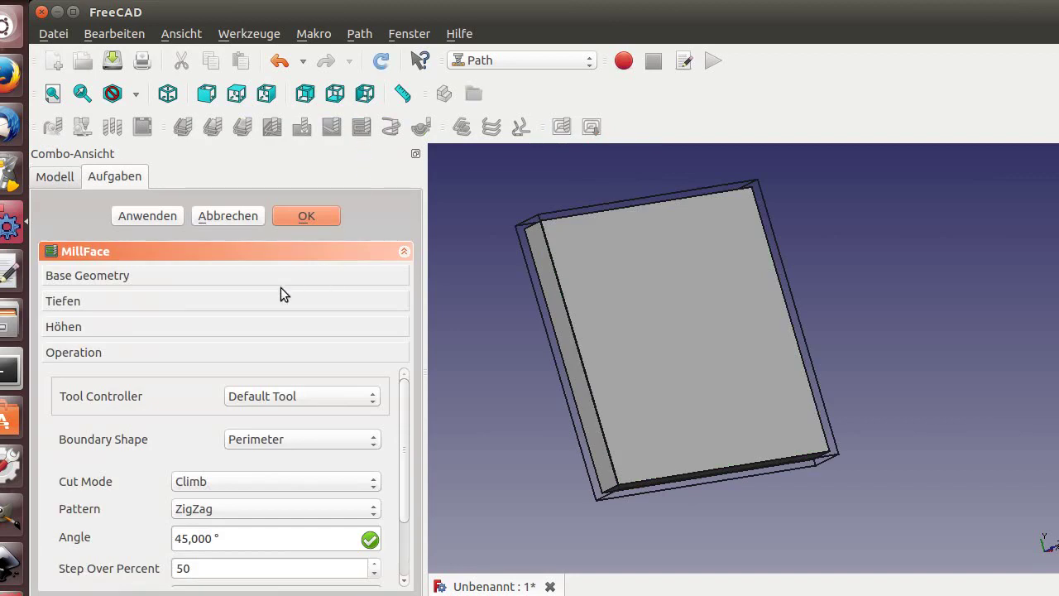
click(69, 303)
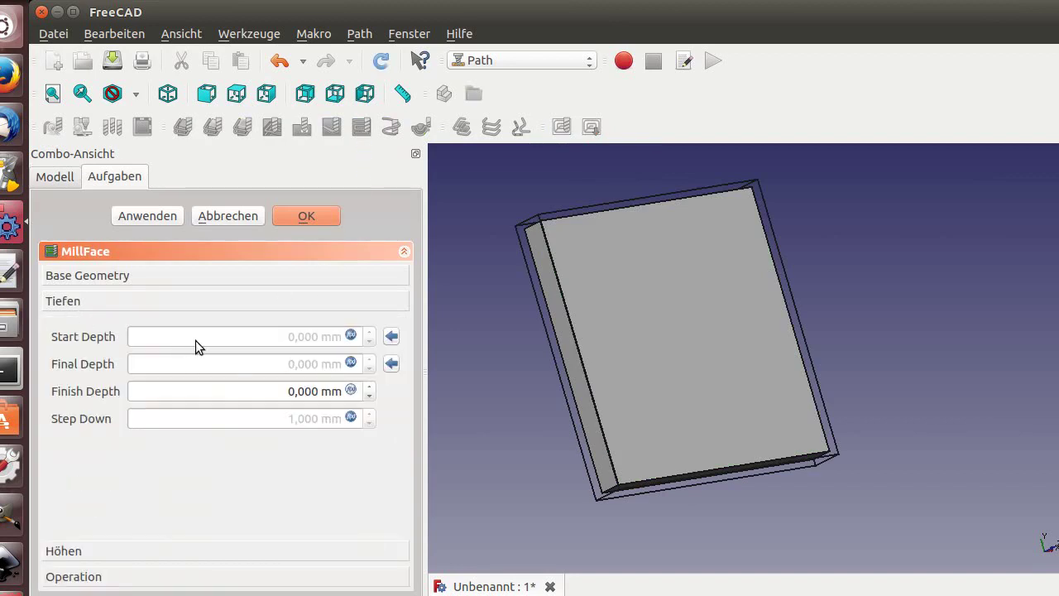
click(351, 335)
text(1)
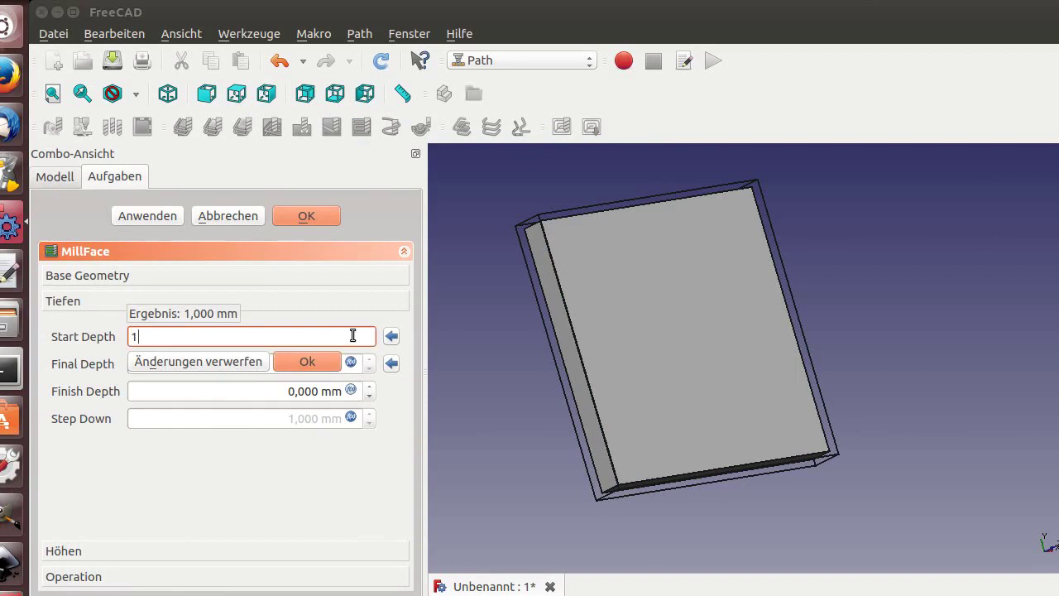
key(Return)
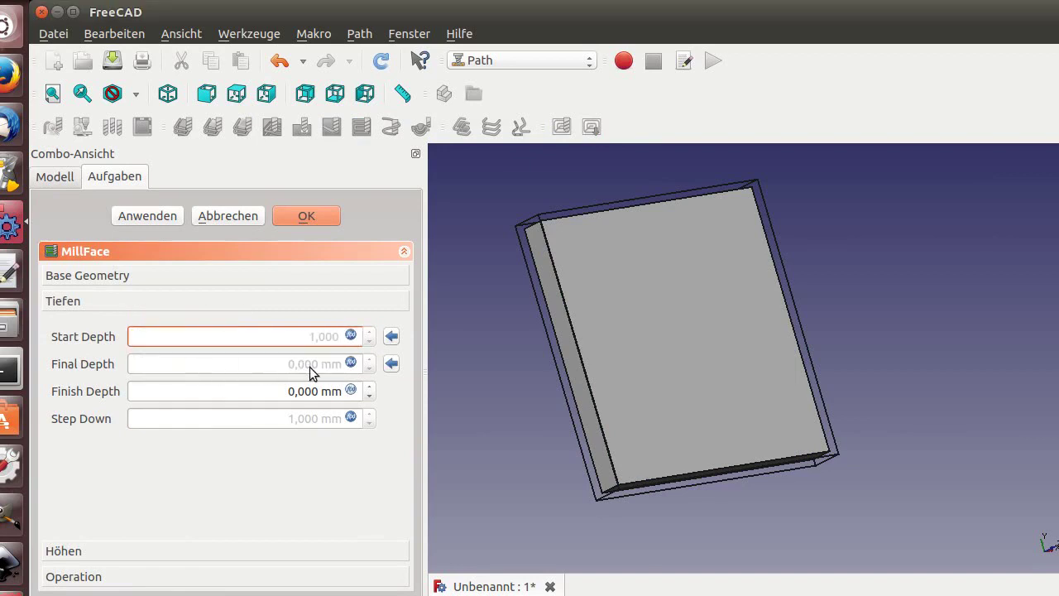
click(351, 363)
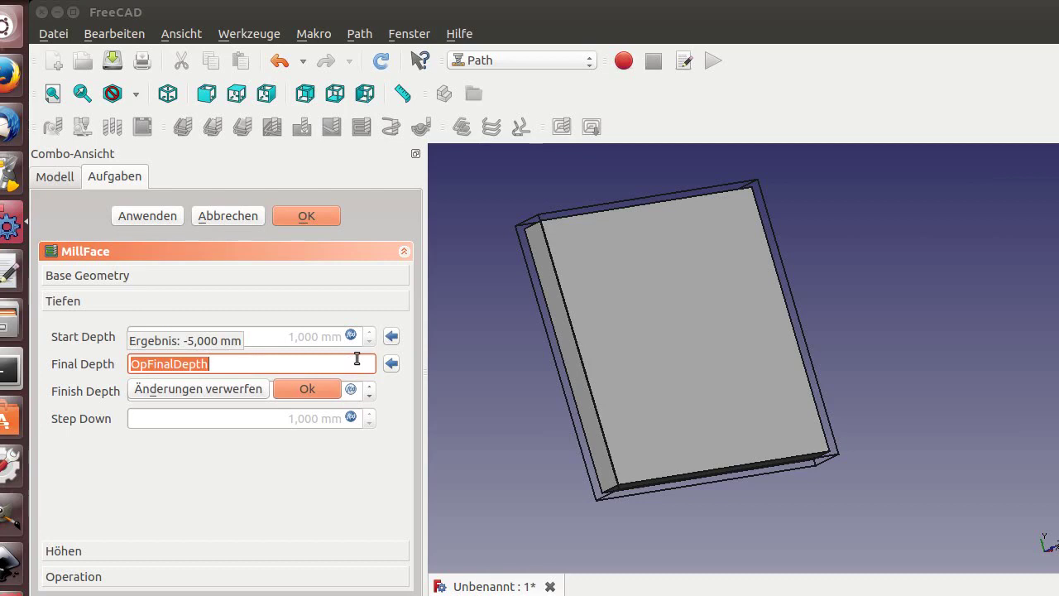
text(0)
key(Return)
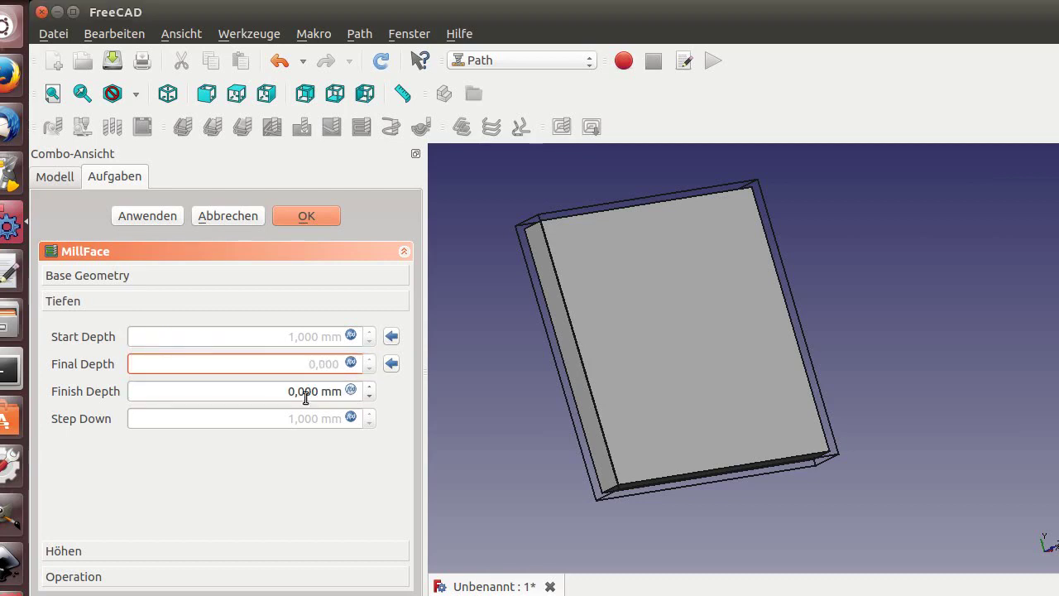
click(351, 418)
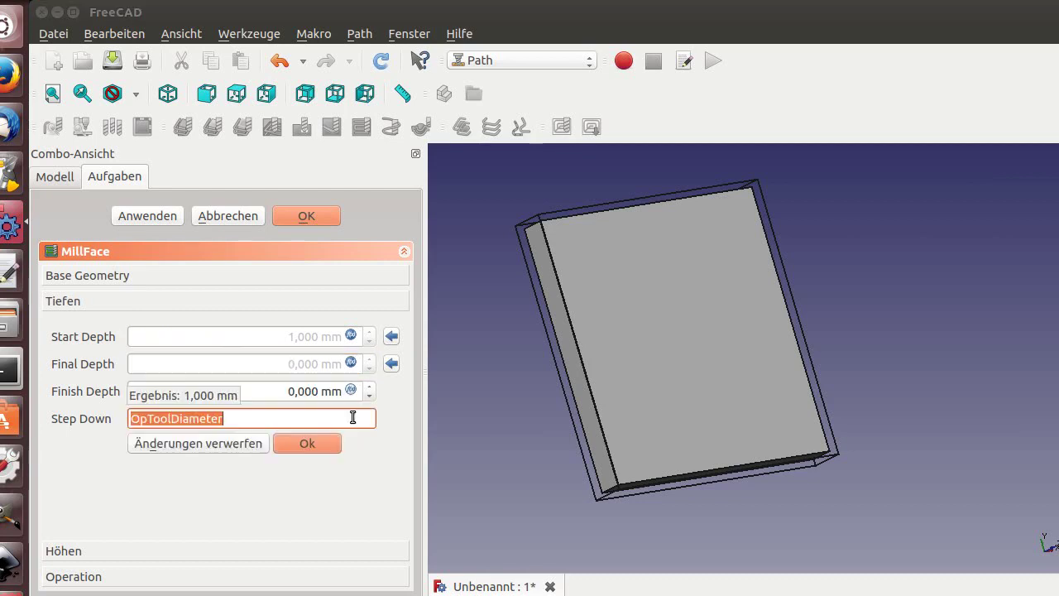
text(1)
key(Return)
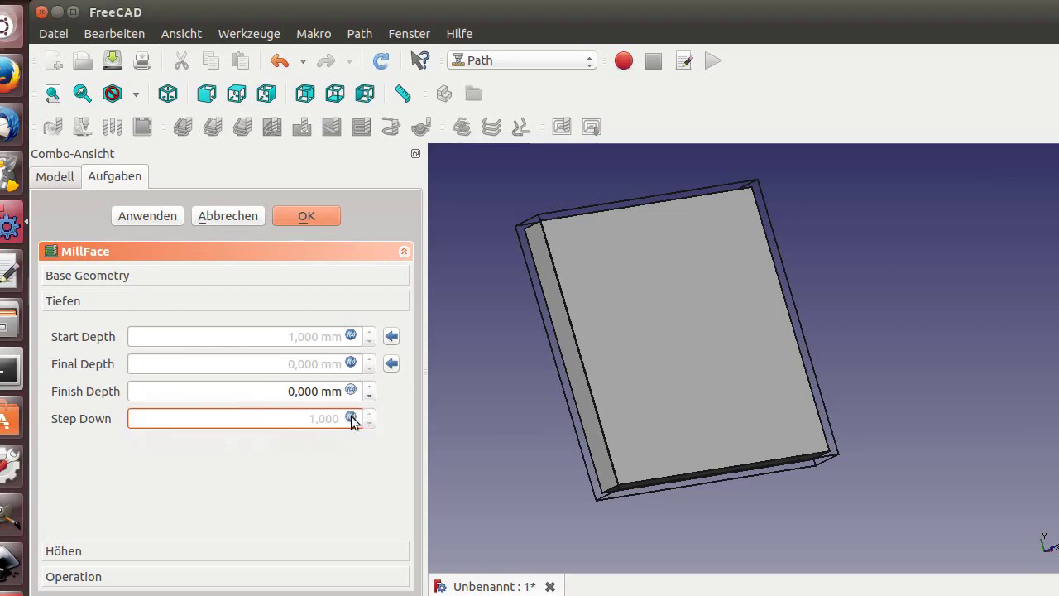
click(64, 549)
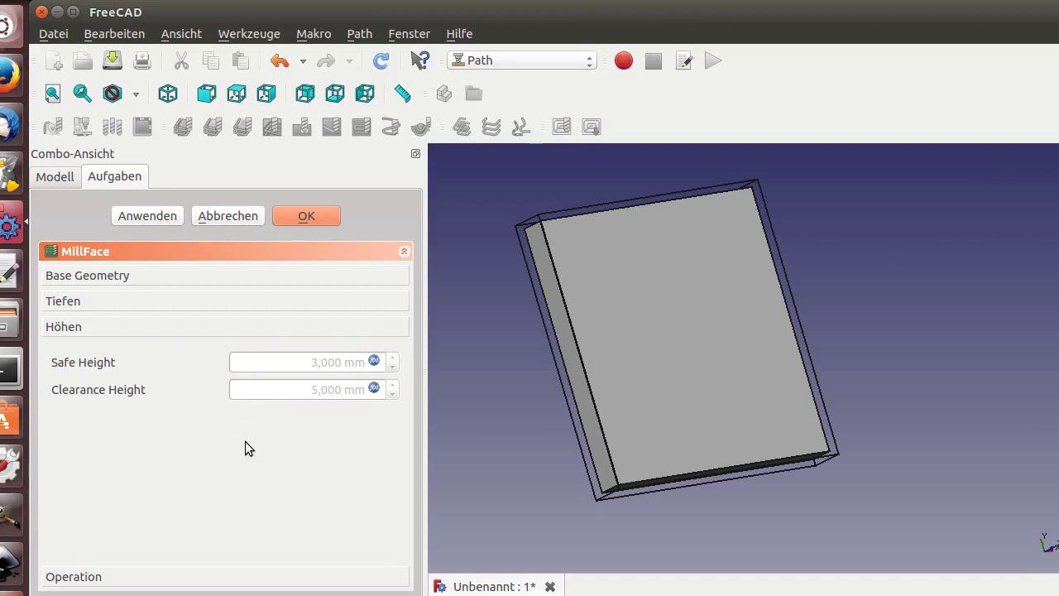
Keep Climb cut mode, switch the pattern to Spiral and lower Step Over Percent to 30.
click(97, 577)
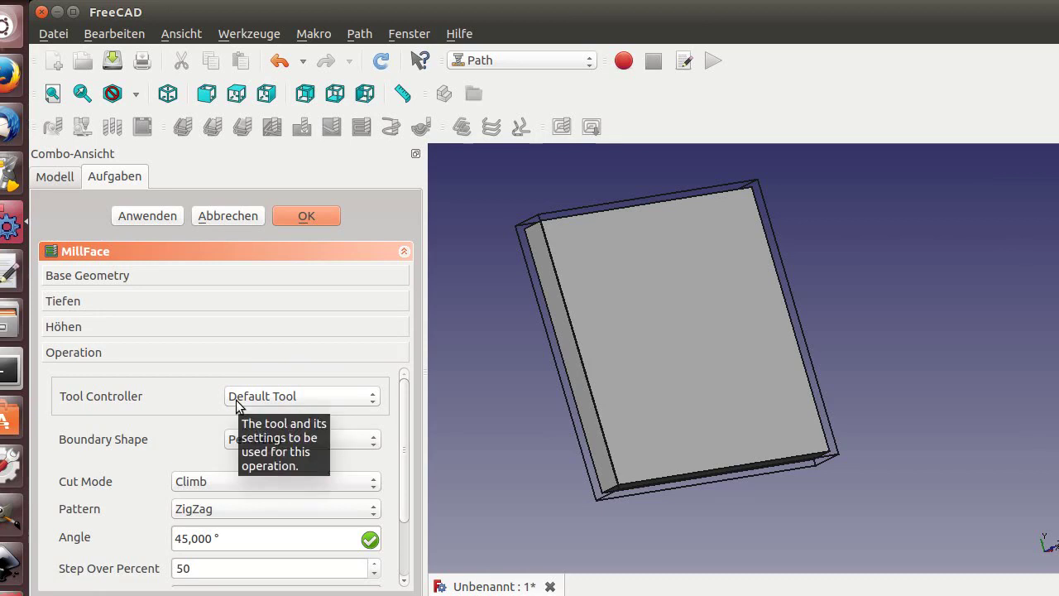
mouse_move(232, 450)
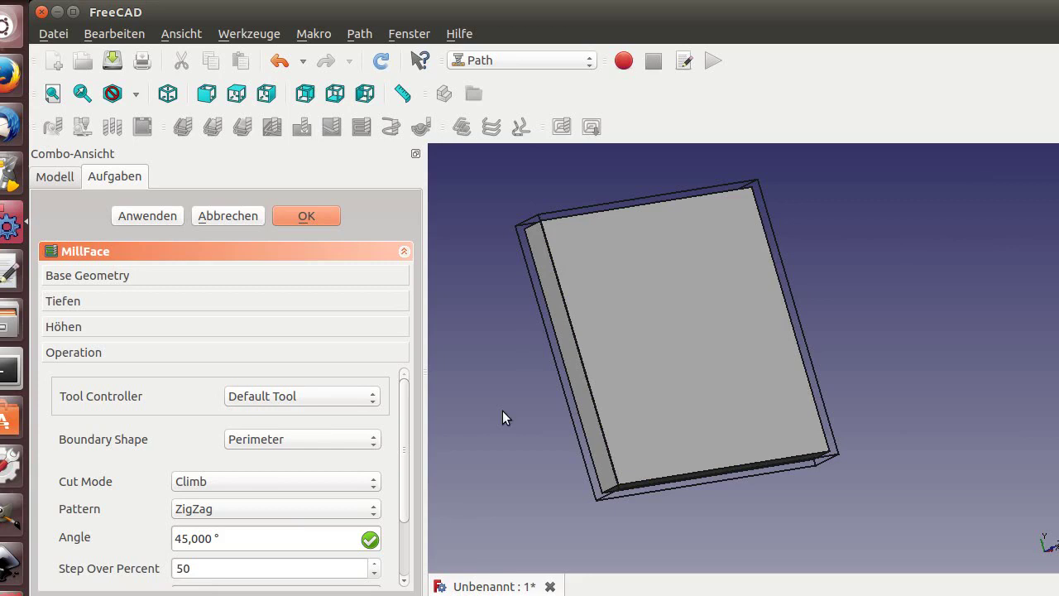
click(373, 440)
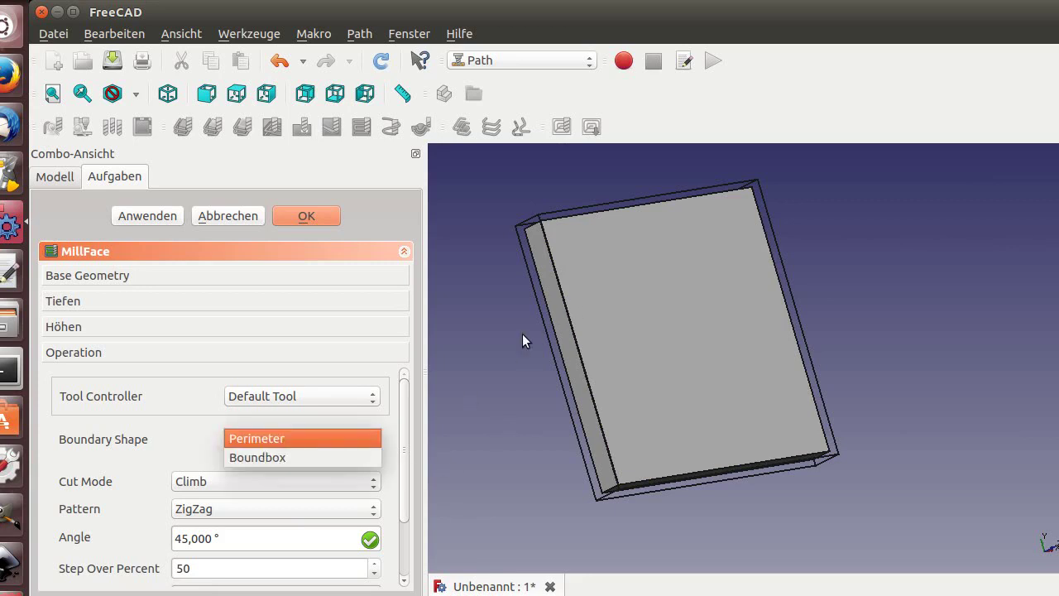
key(Escape)
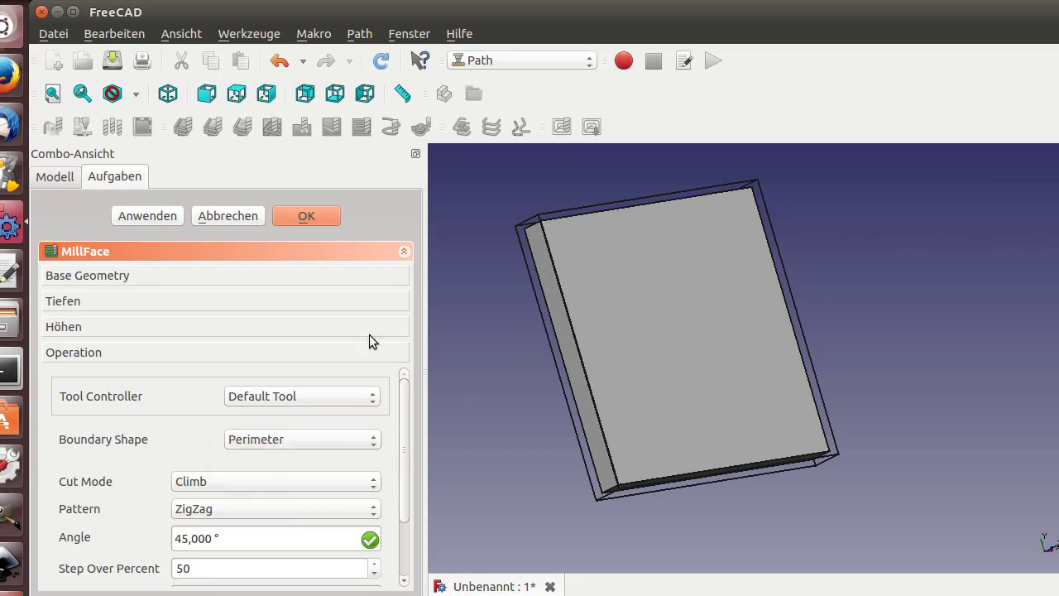
click(280, 481)
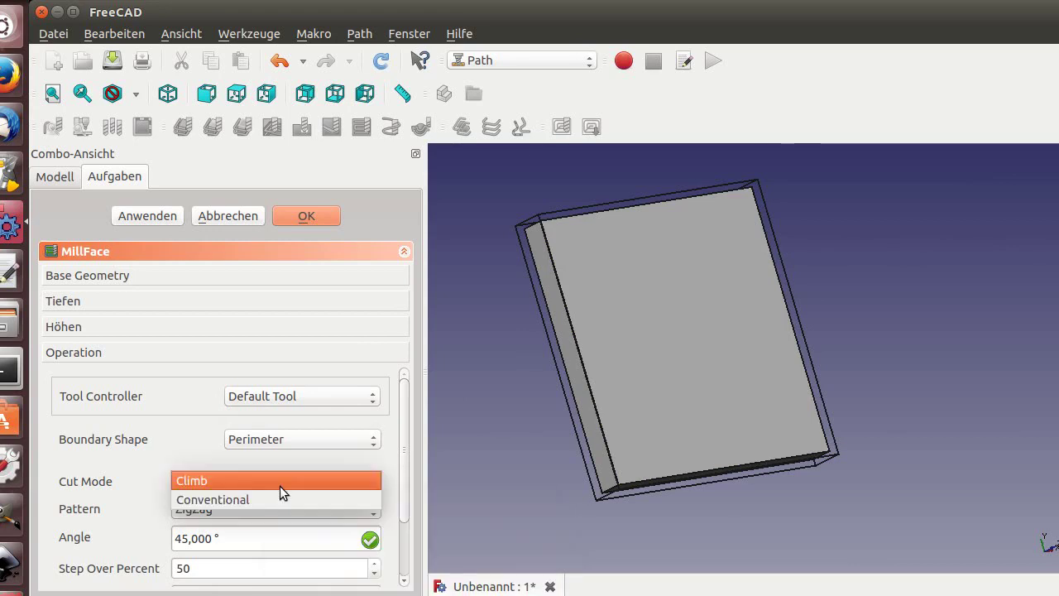
click(280, 483)
click(271, 508)
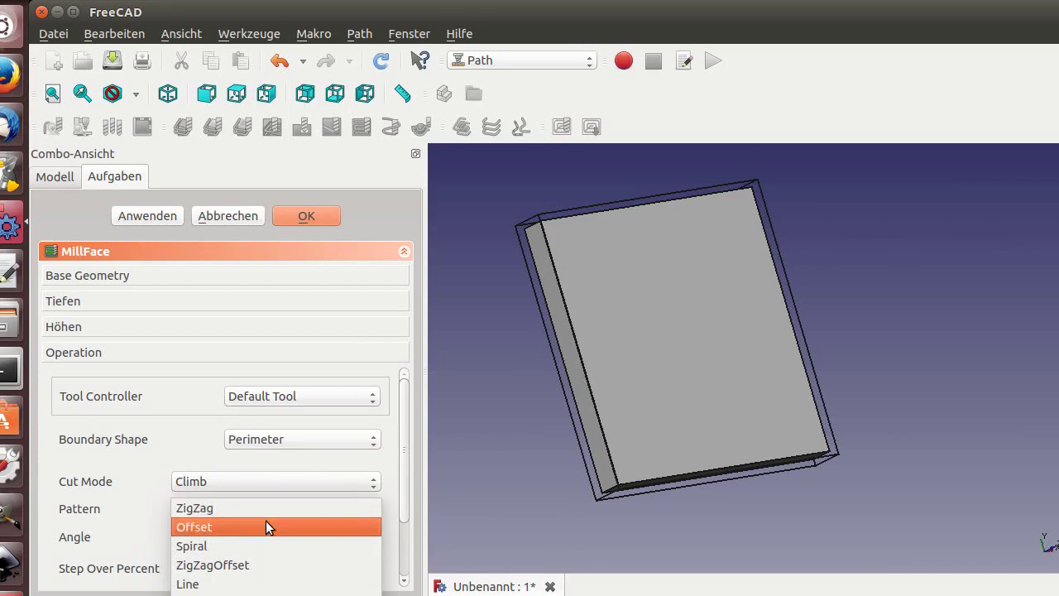
click(257, 541)
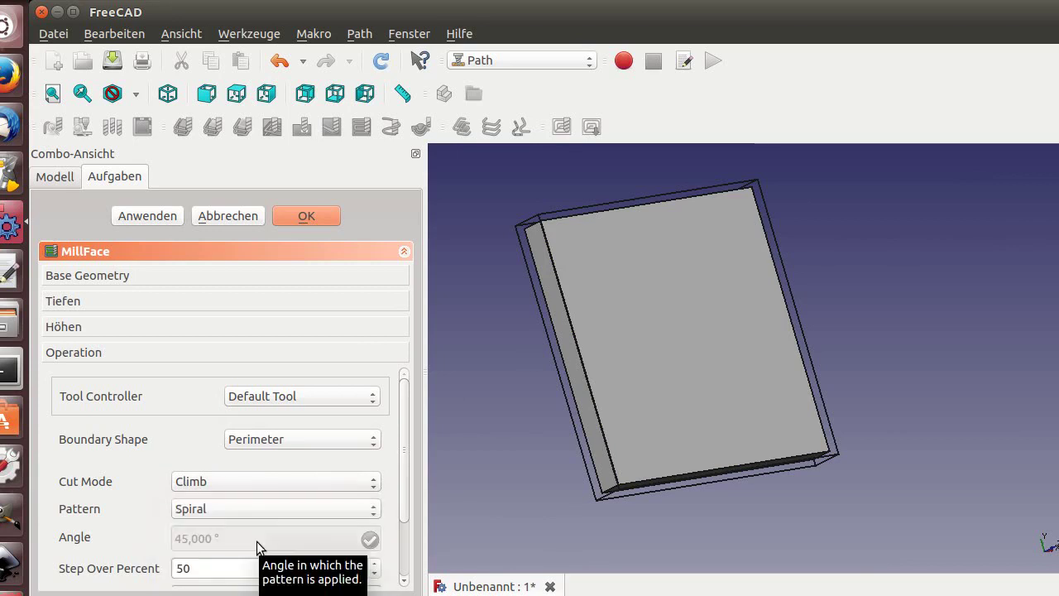
click(373, 573)
click(373, 573)
click(373, 573)
click(373, 574)
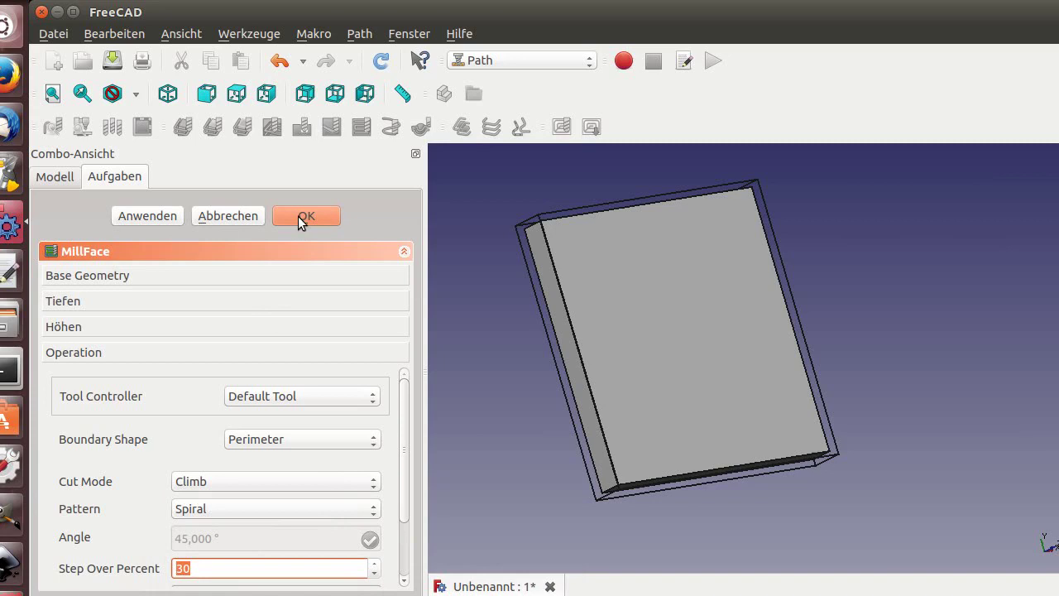
Apply the settings, then change the pattern to ZigZag and regenerate the toolpath.
click(141, 217)
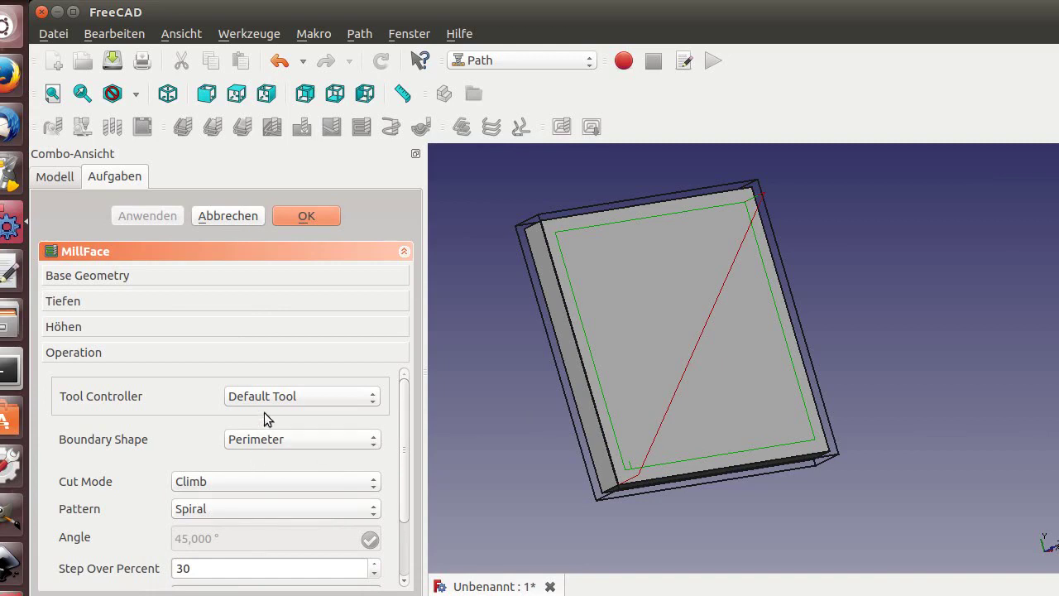
click(249, 481)
click(249, 480)
click(214, 506)
click(221, 469)
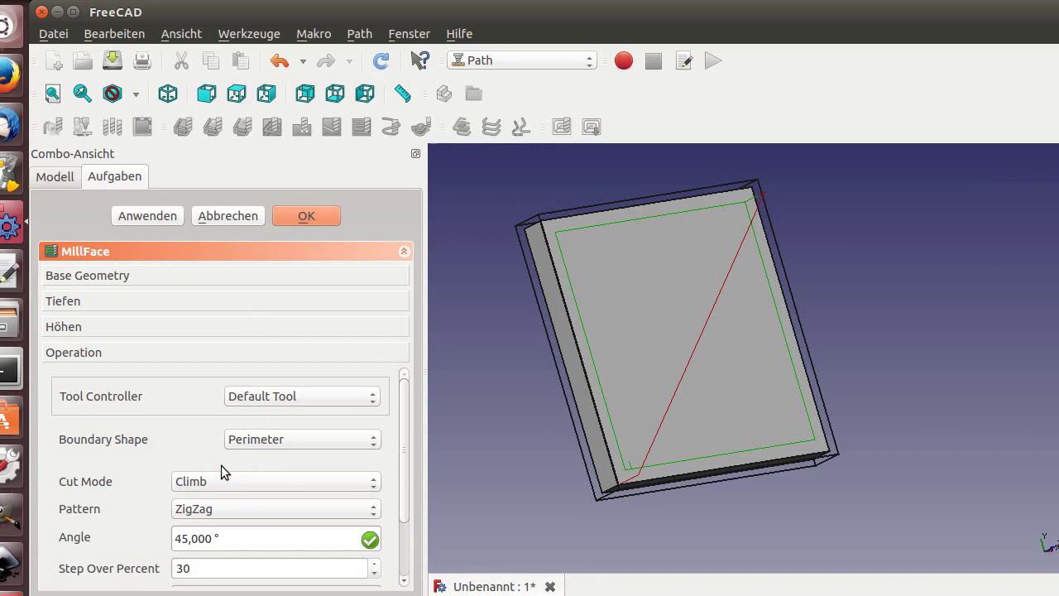
click(126, 213)
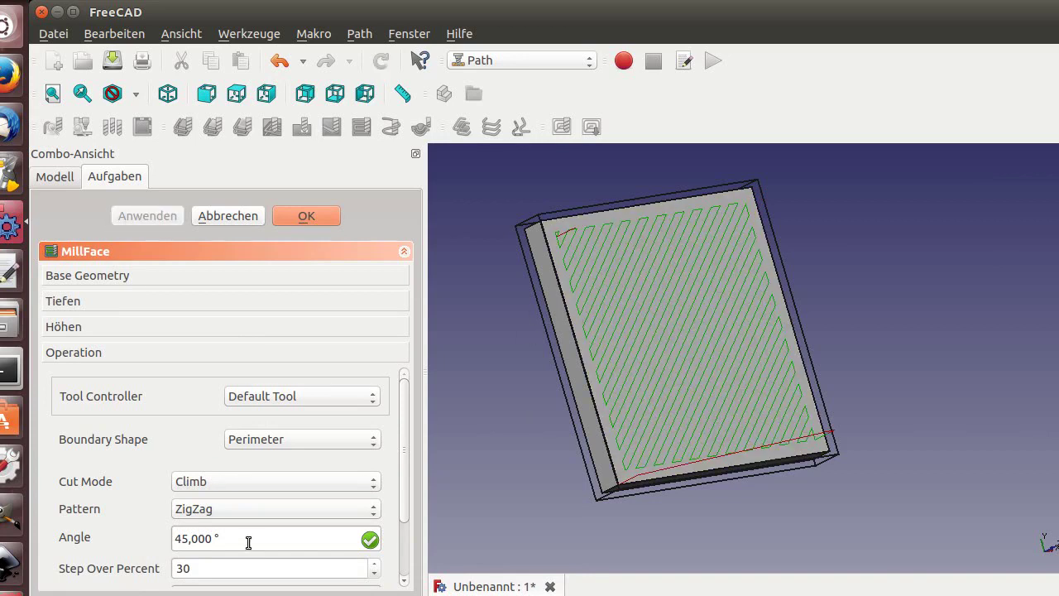
Set the ZigZag angle to 0° and accept the MillFace operation.
drag(248, 542, 129, 532)
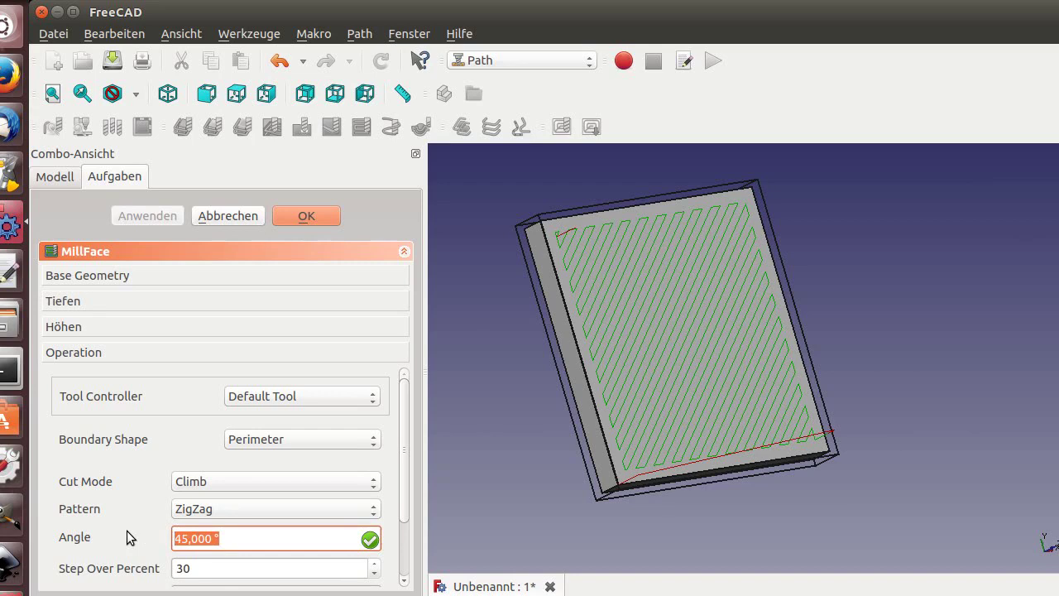
text(0)
key(Return)
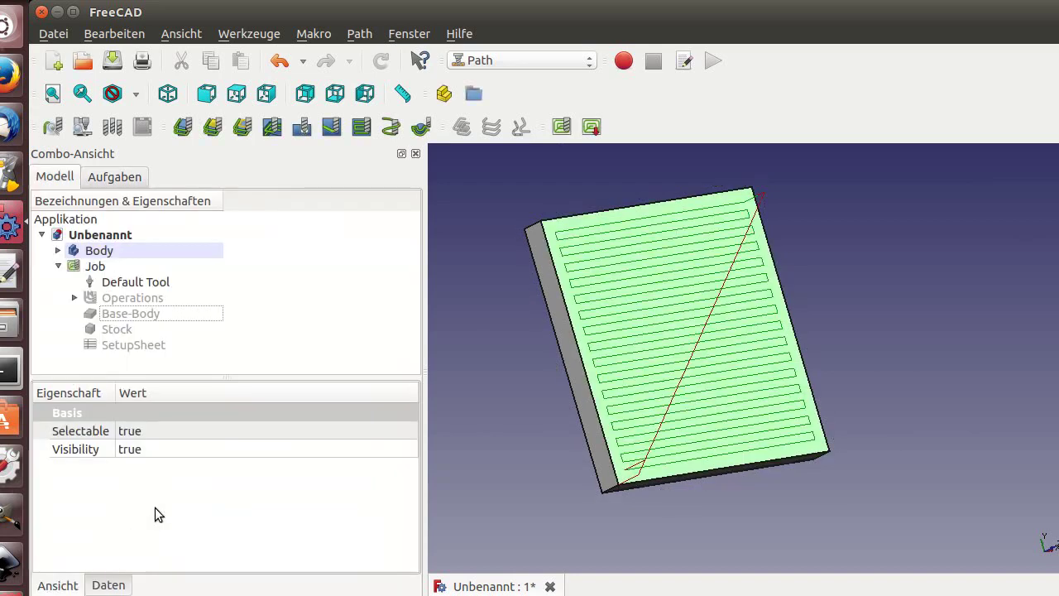
Give the Default Tool controller 24000 mm/min horizontal feed, 9000 mm/min vertical feed and spindle speed 2000.
click(130, 281)
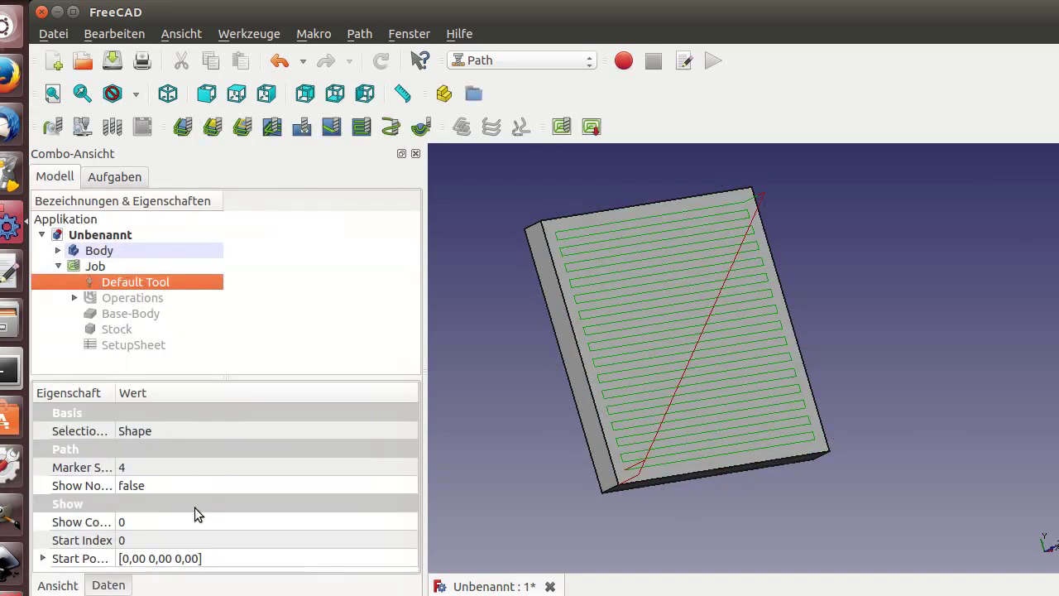
double_click(133, 282)
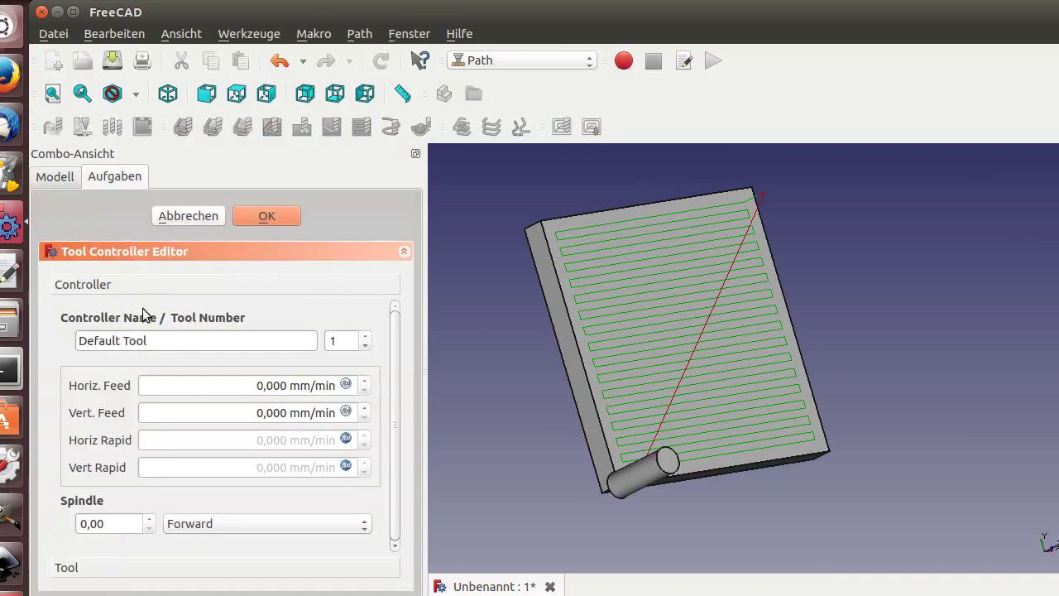
drag(255, 385, 373, 389)
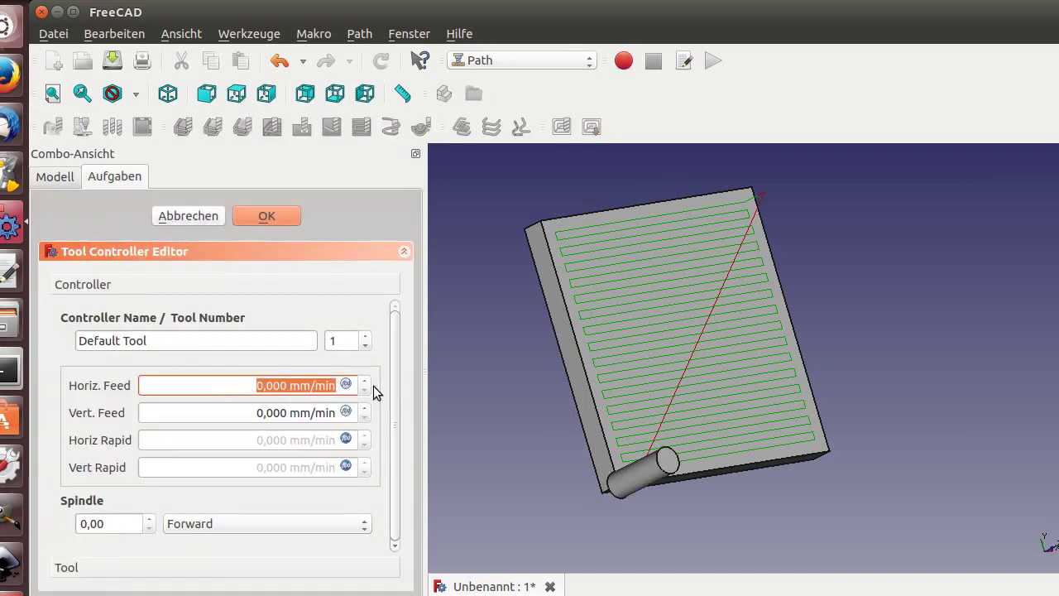
text(24000)
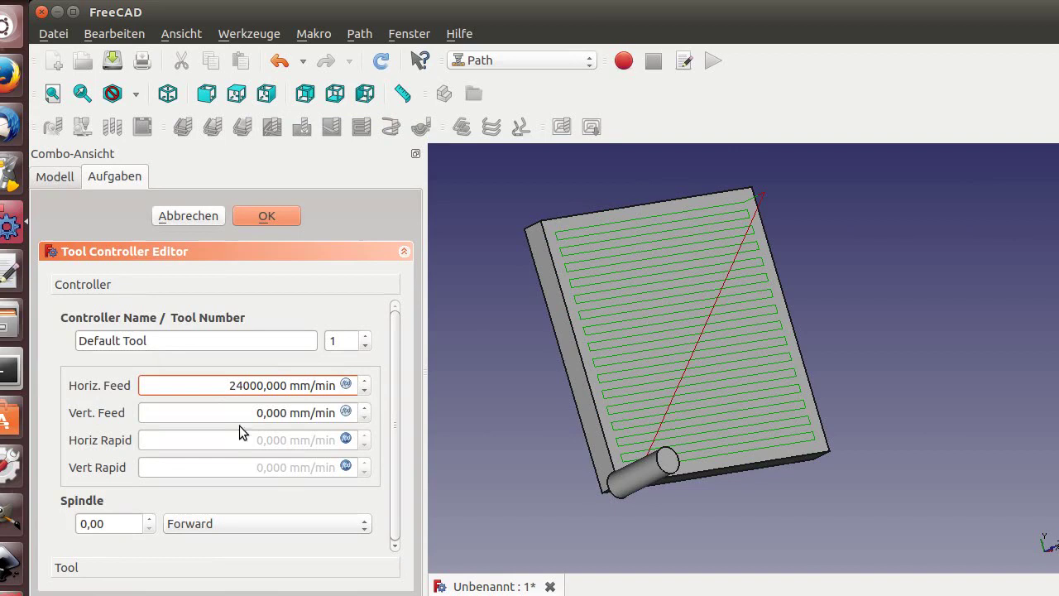
drag(248, 412, 359, 411)
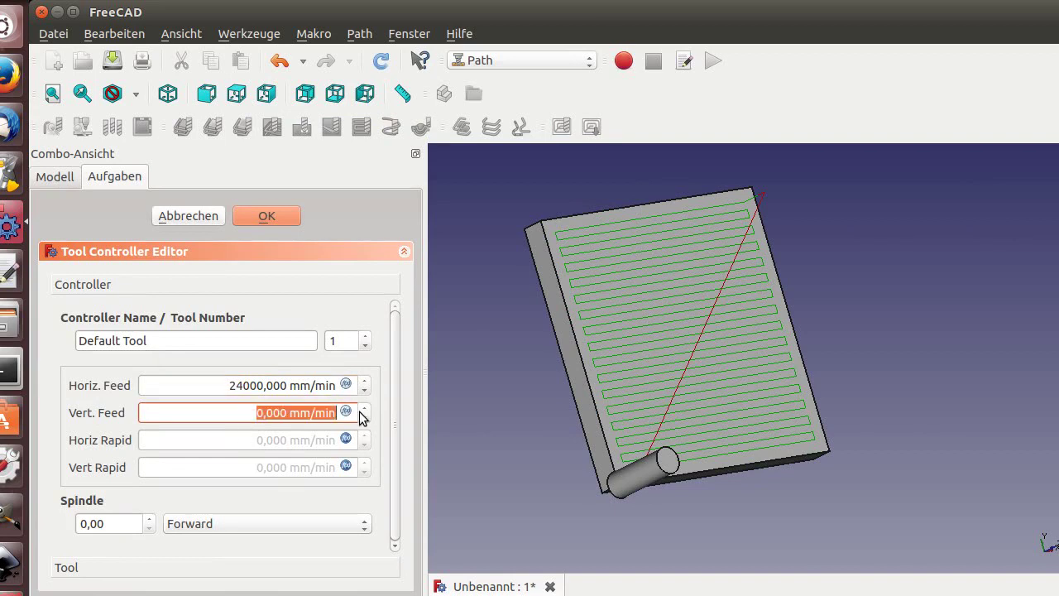
text(9000)
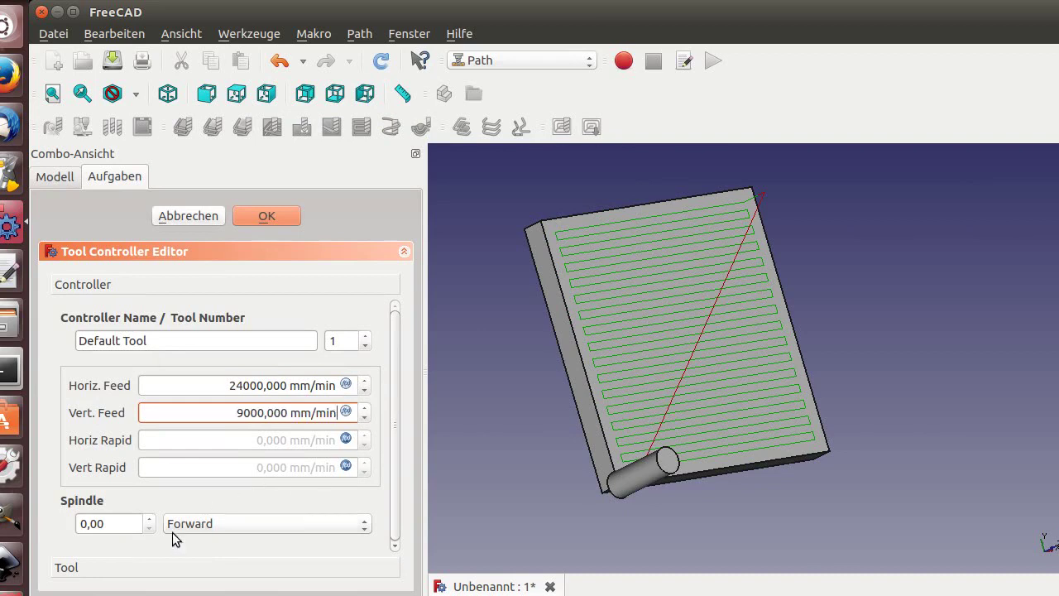
drag(112, 526, 37, 520)
text(200)
key(Return)
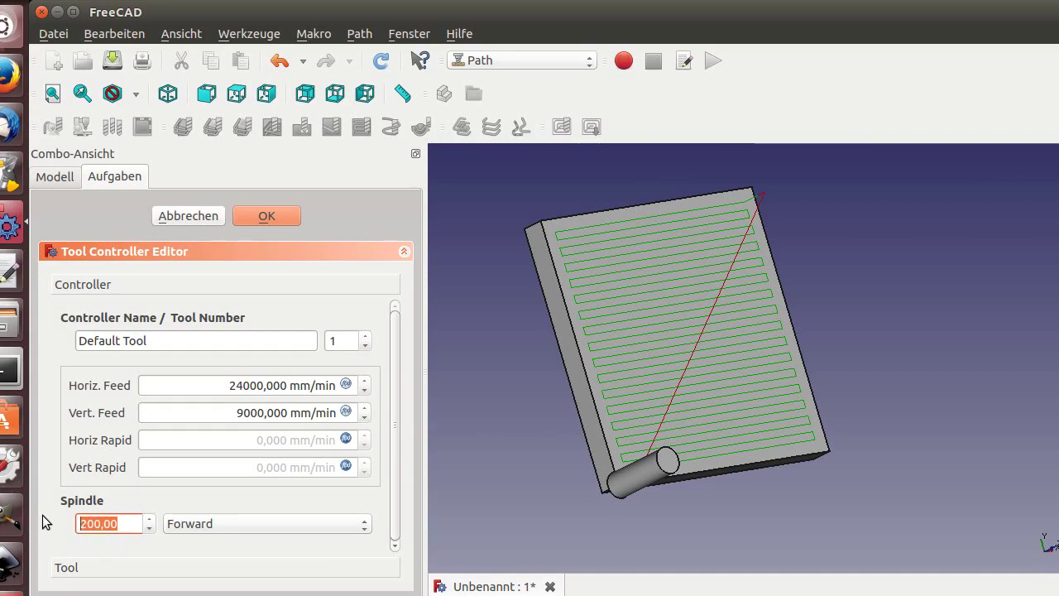
text(2000)
key(Return)
Set the end mill diameter to 10 mm and cutting edge angle to 15°, then save the controller.
click(64, 570)
drag(248, 447, 362, 449)
text(10)
key(Return)
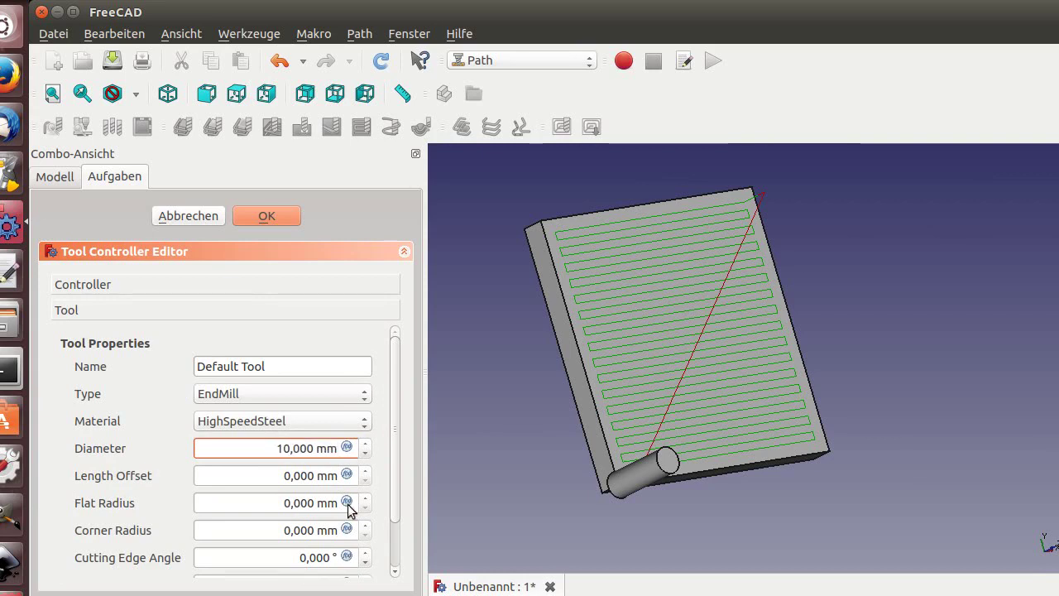
drag(291, 558, 344, 561)
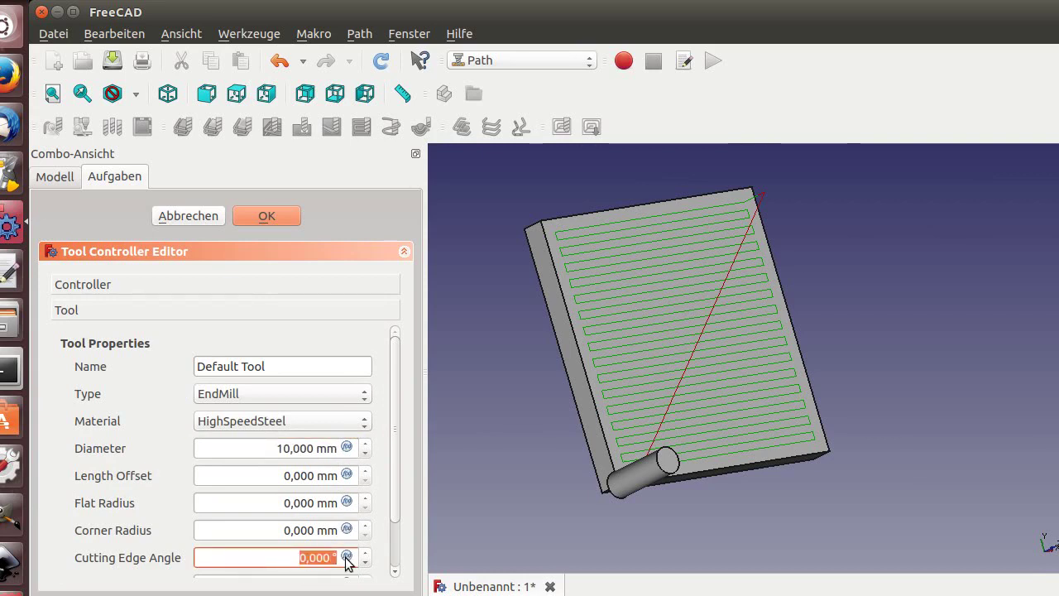
text(15)
key(Return)
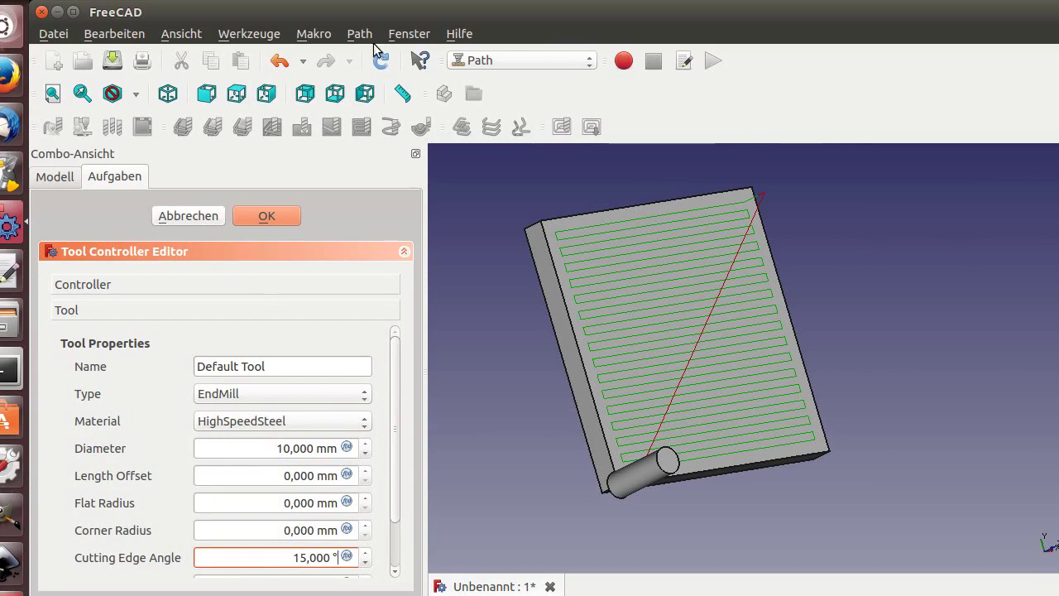
click(268, 215)
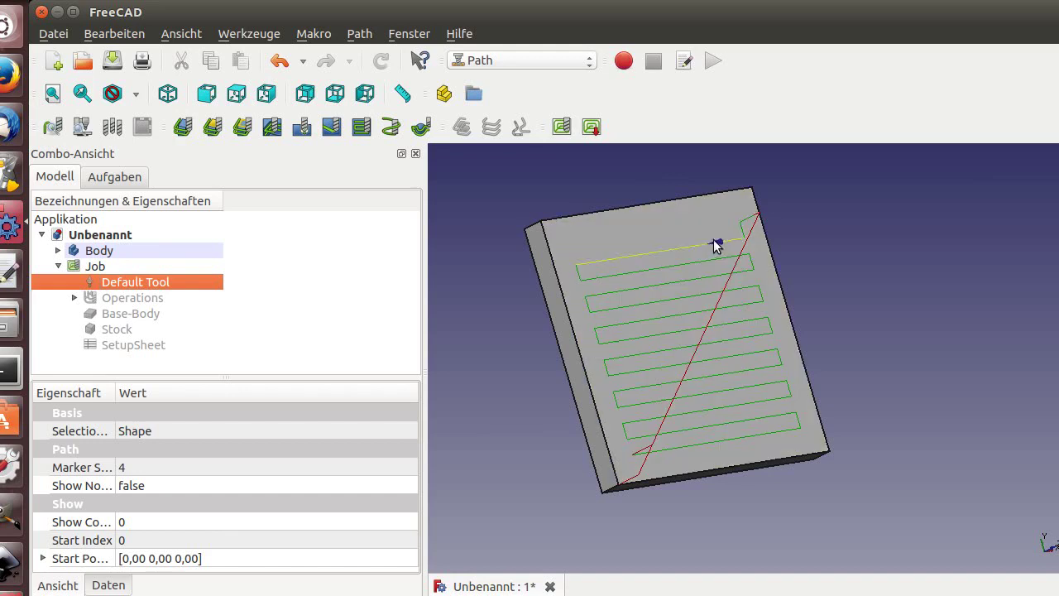
Apply a Boundbox boundary shape to MillFace, lower its step over percentage, and confirm.
click(75, 297)
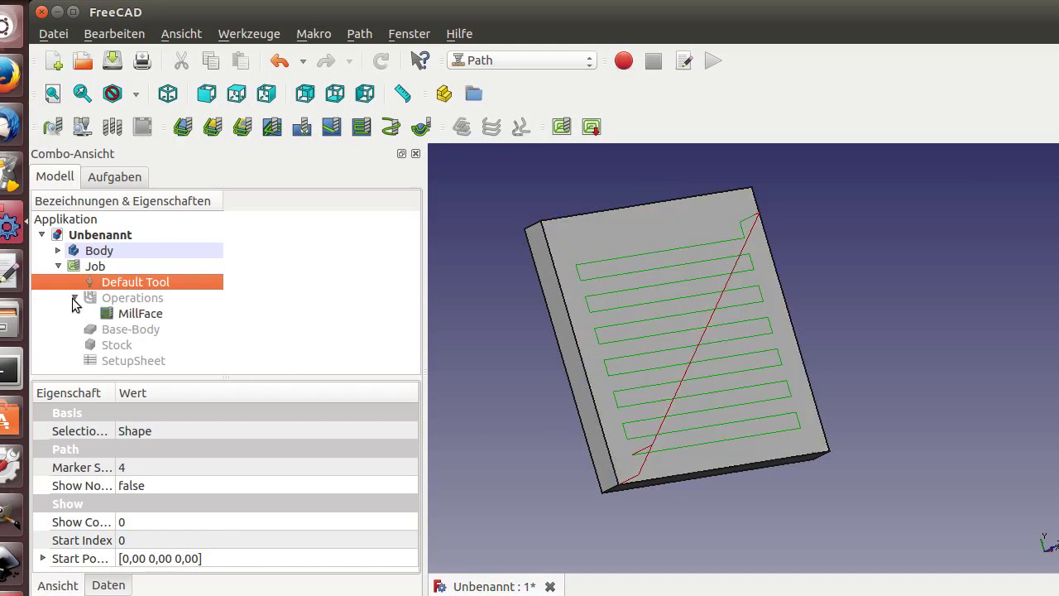
click(136, 318)
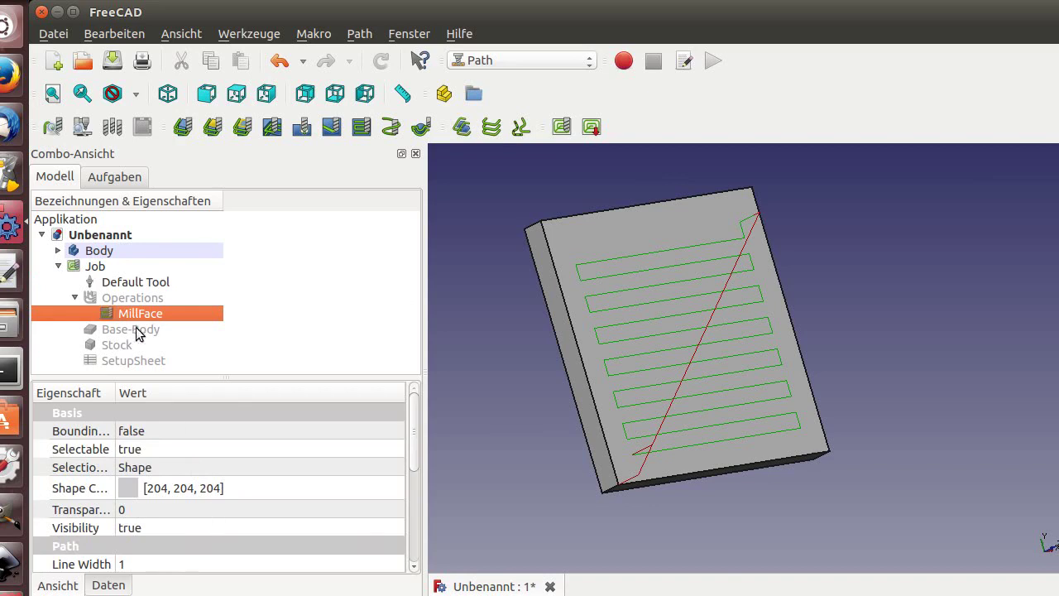
double_click(138, 315)
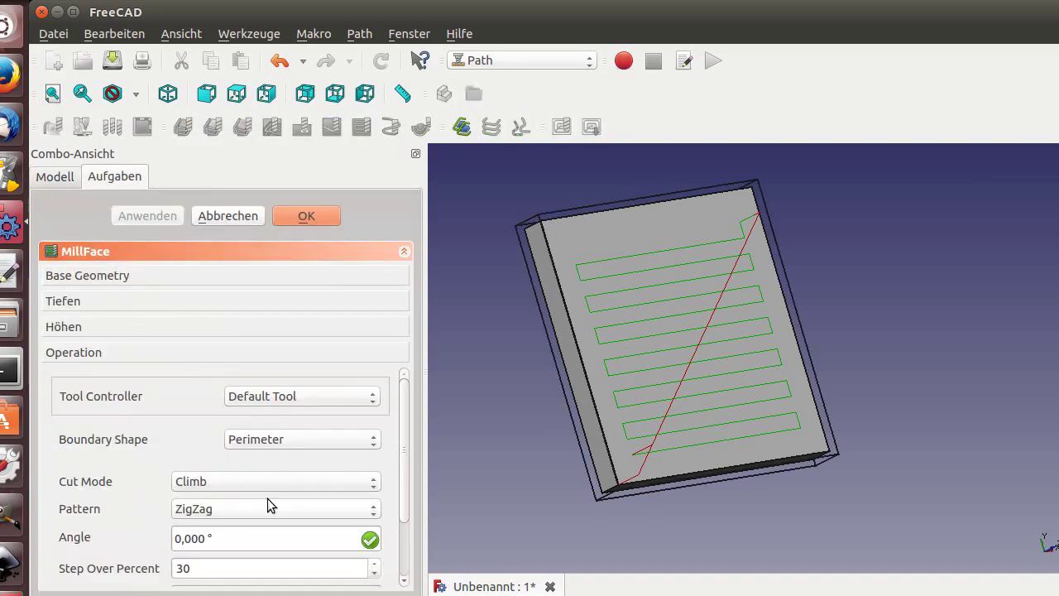
click(283, 437)
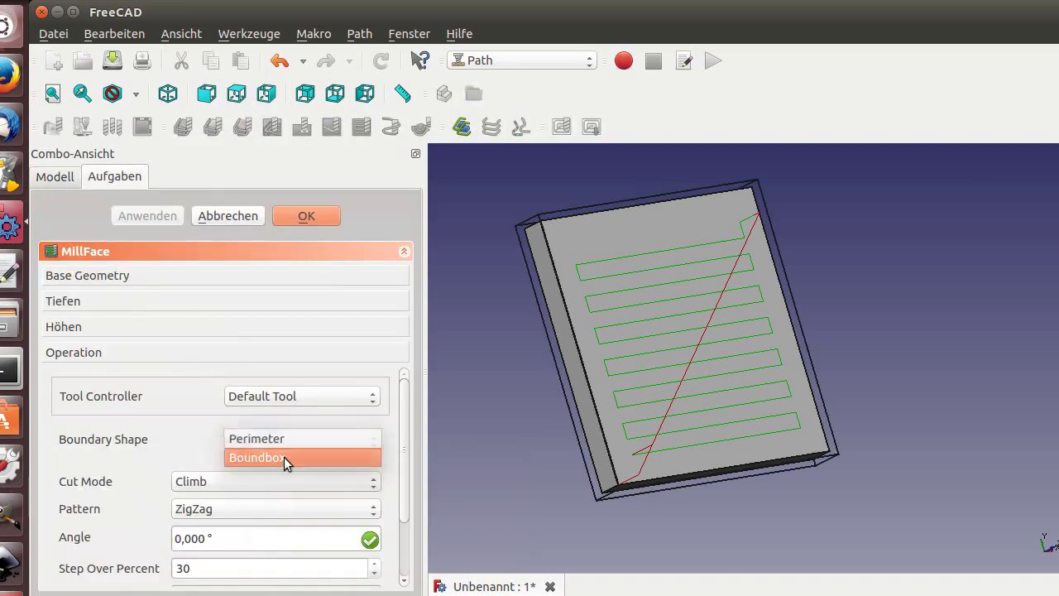
click(283, 457)
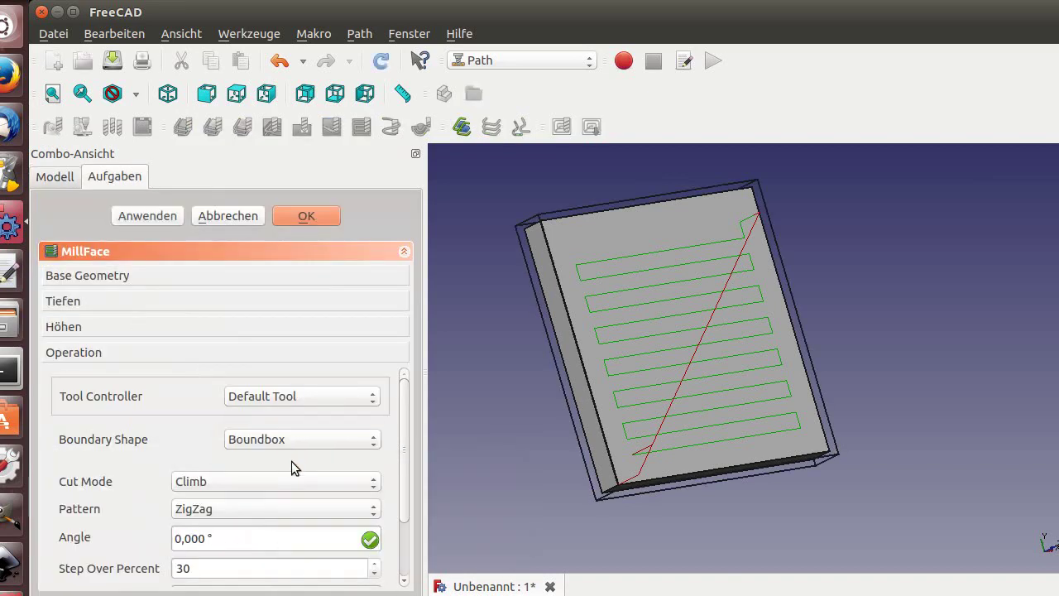
click(145, 216)
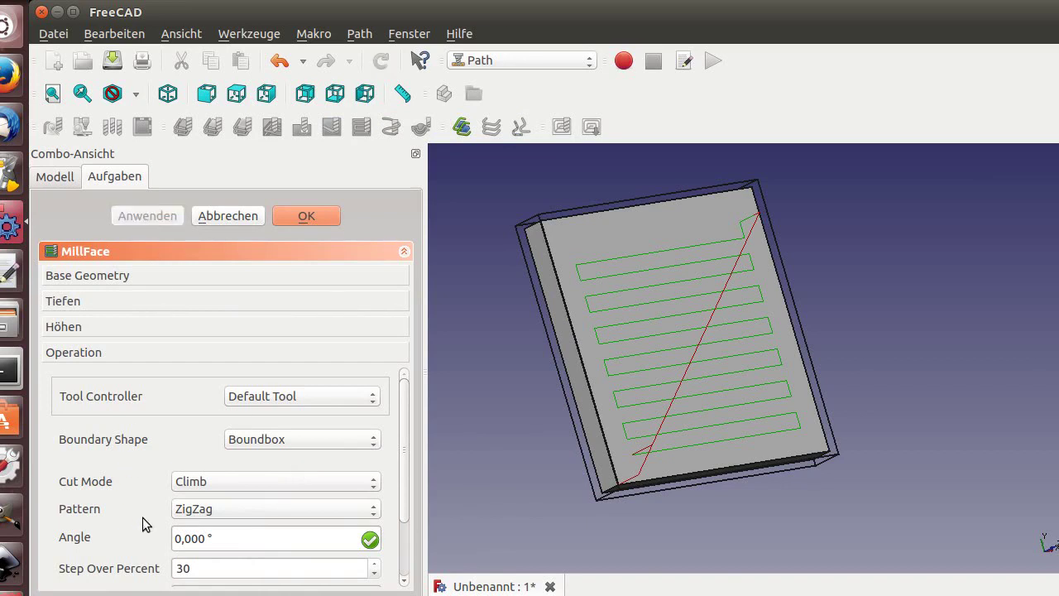
click(375, 572)
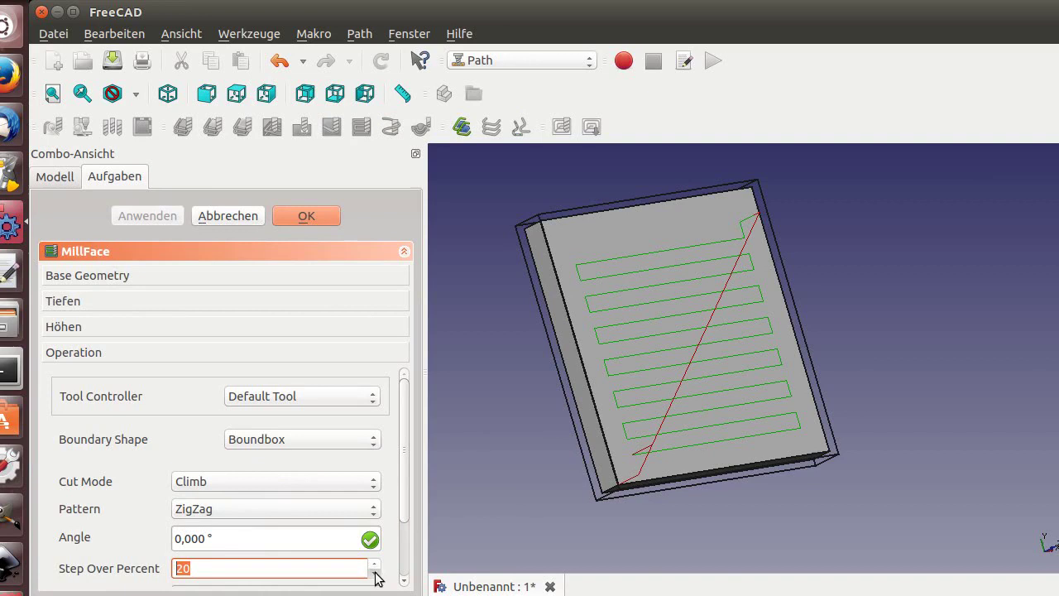
click(375, 572)
click(306, 216)
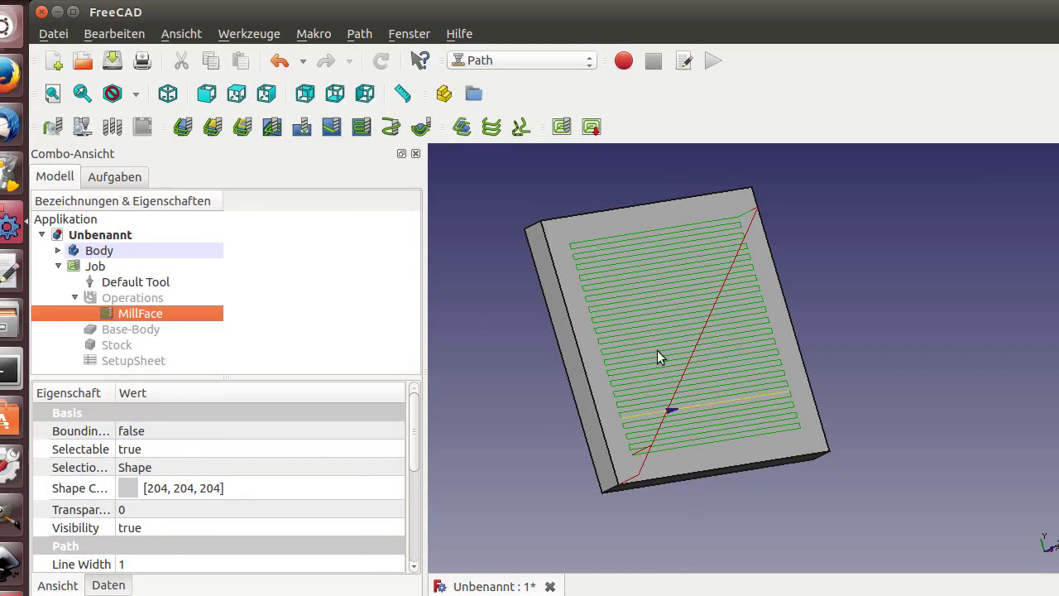
drag(485, 496, 631, 447)
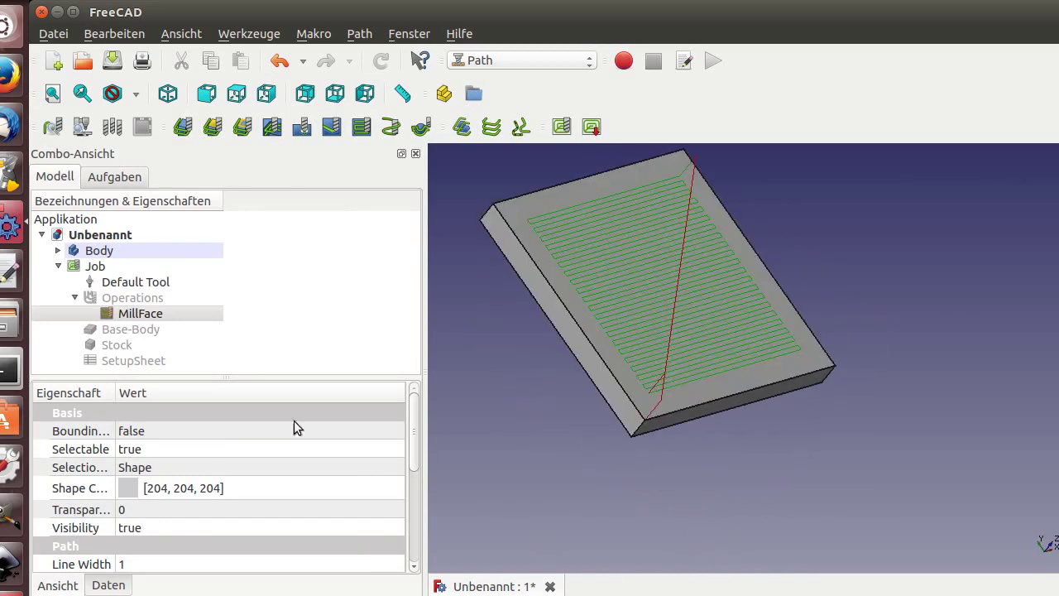
click(141, 317)
scroll(222, 537, down, 3)
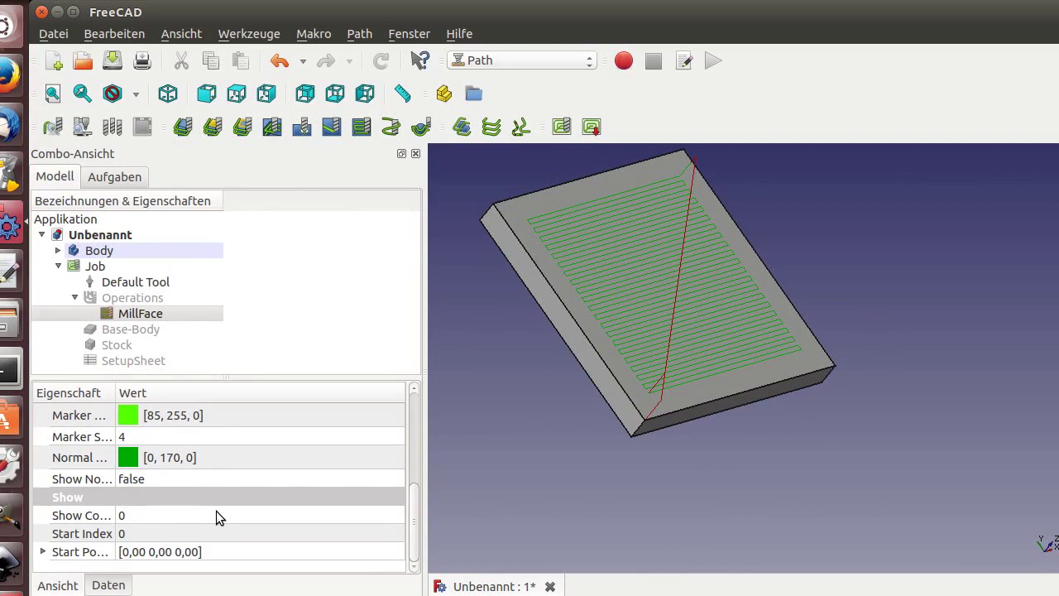
click(104, 582)
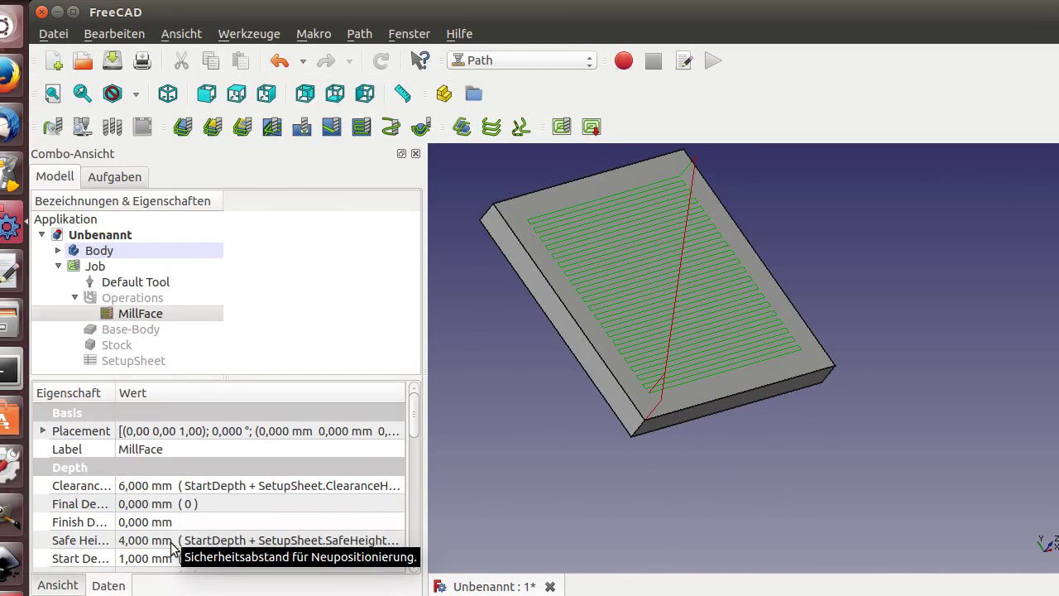
scroll(170, 542, down, 1)
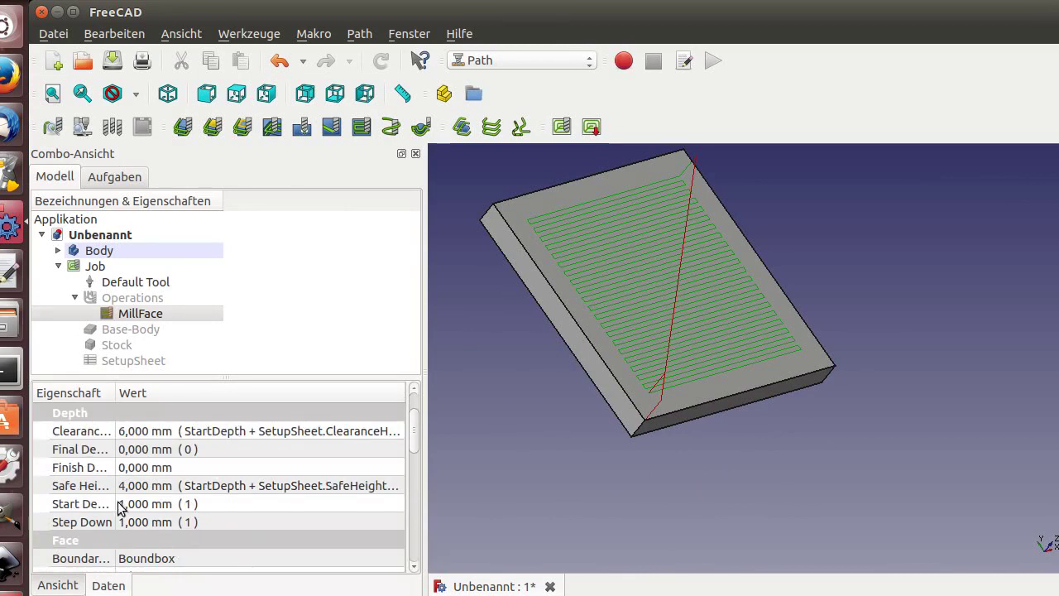
scroll(195, 529, down, 1)
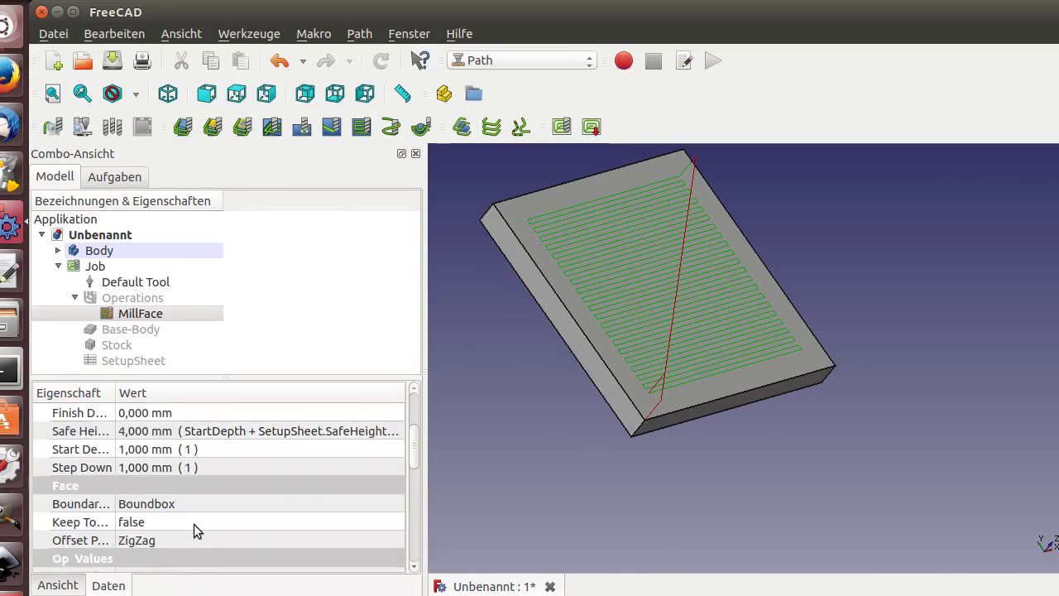
scroll(194, 531, down, 1)
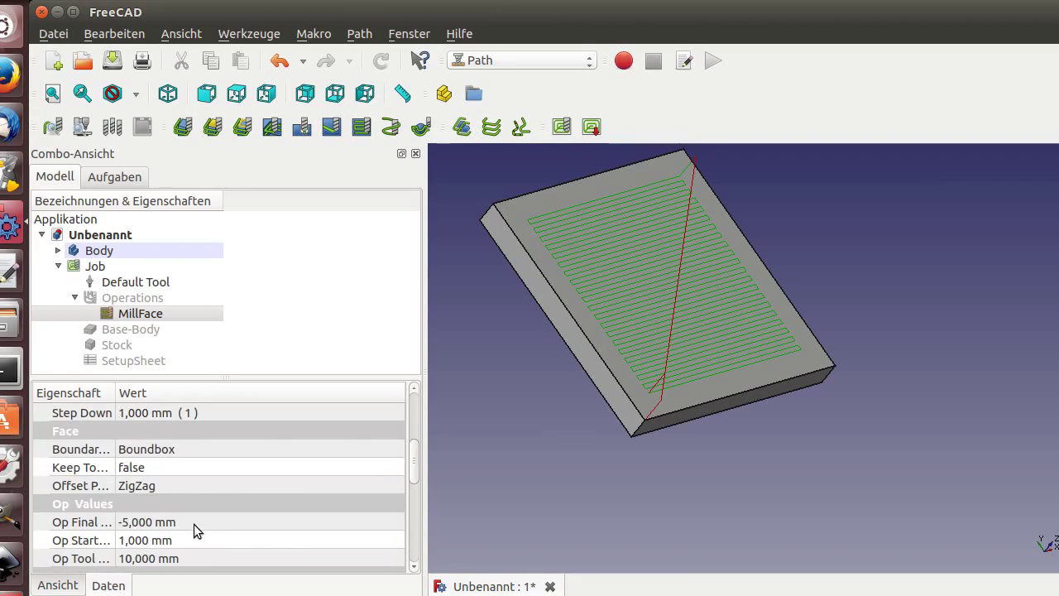
scroll(193, 524, down, 1)
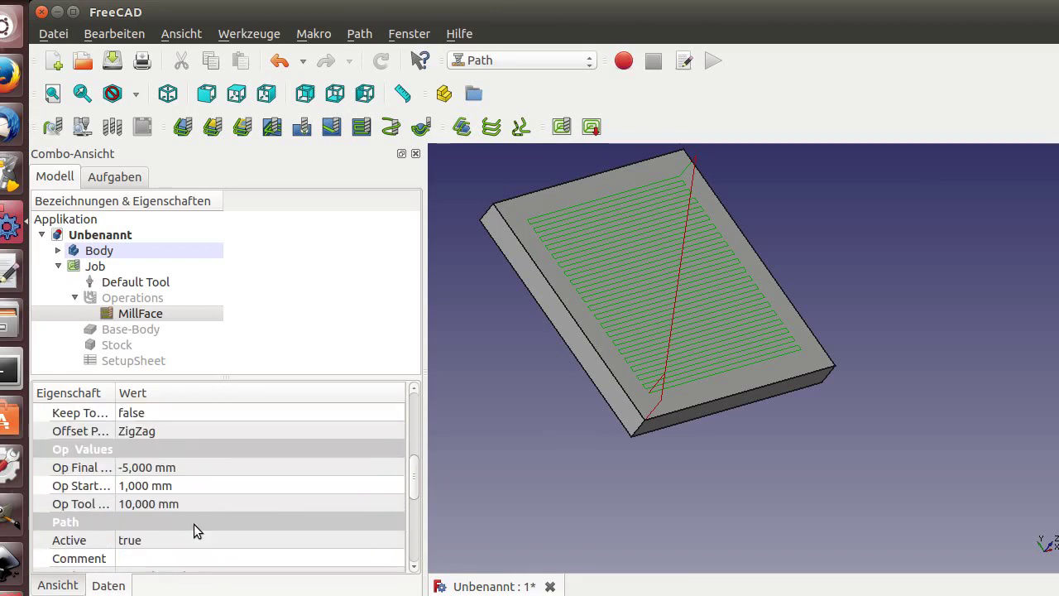
scroll(193, 524, down, 1)
scroll(193, 523, down, 1)
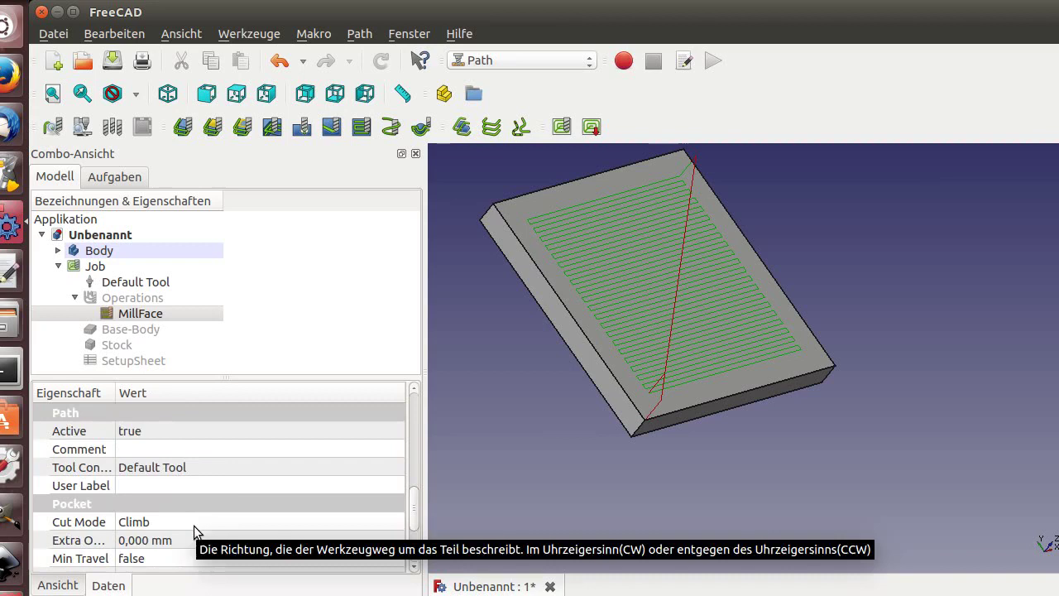
scroll(194, 525, down, 1)
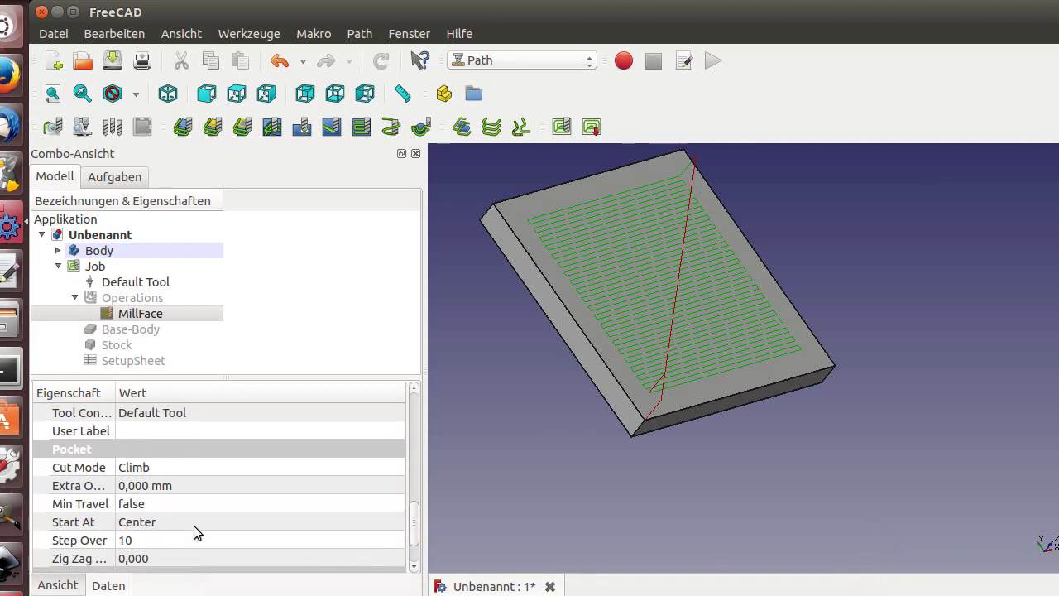
Set MillFace's Extra Offset to 5 mm through the expression editor and recompute.
click(154, 486)
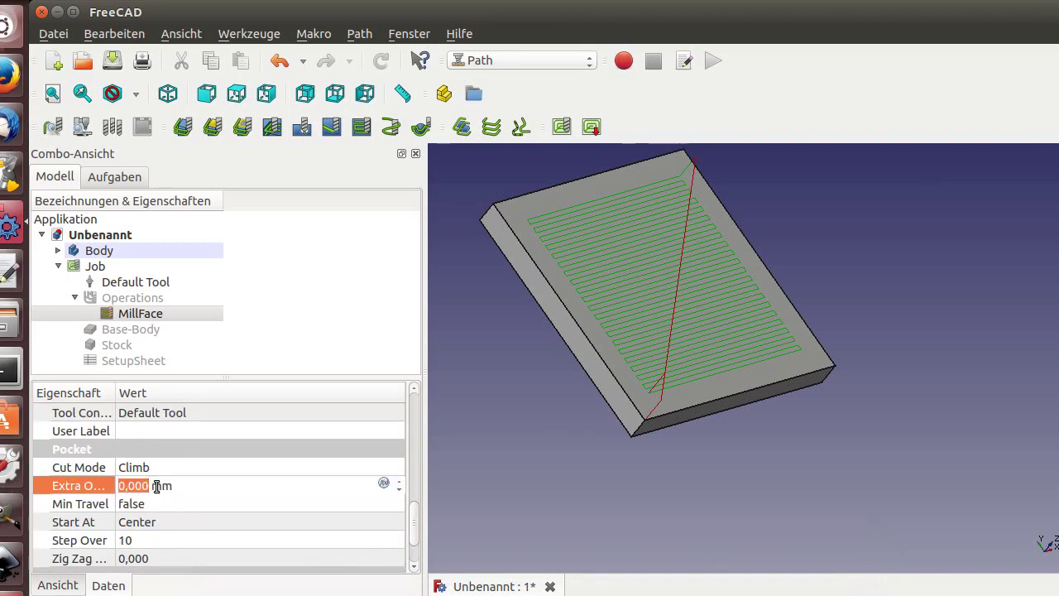
click(382, 482)
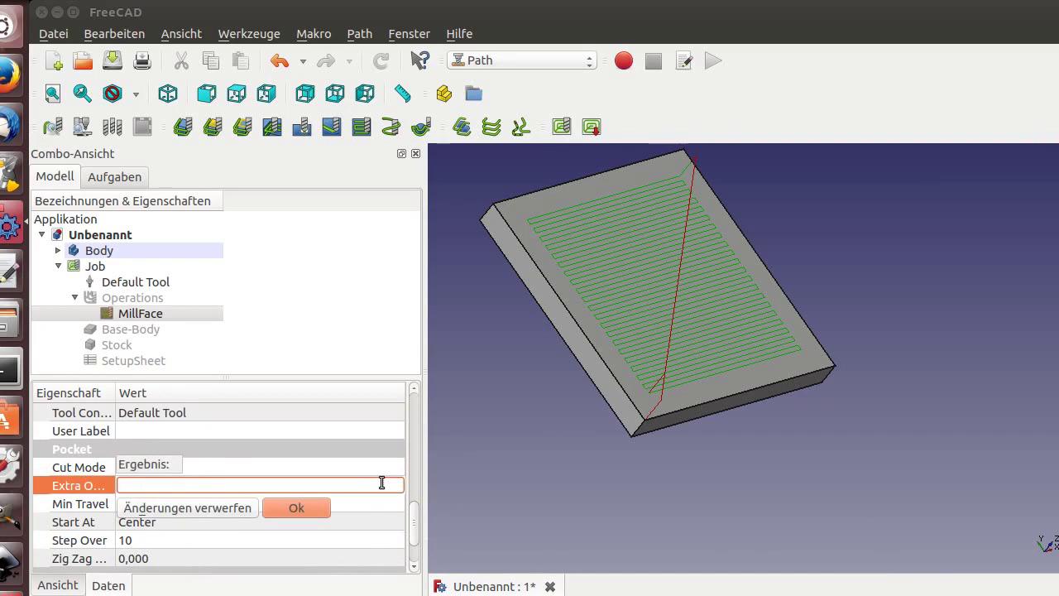
text(5)
key(Return)
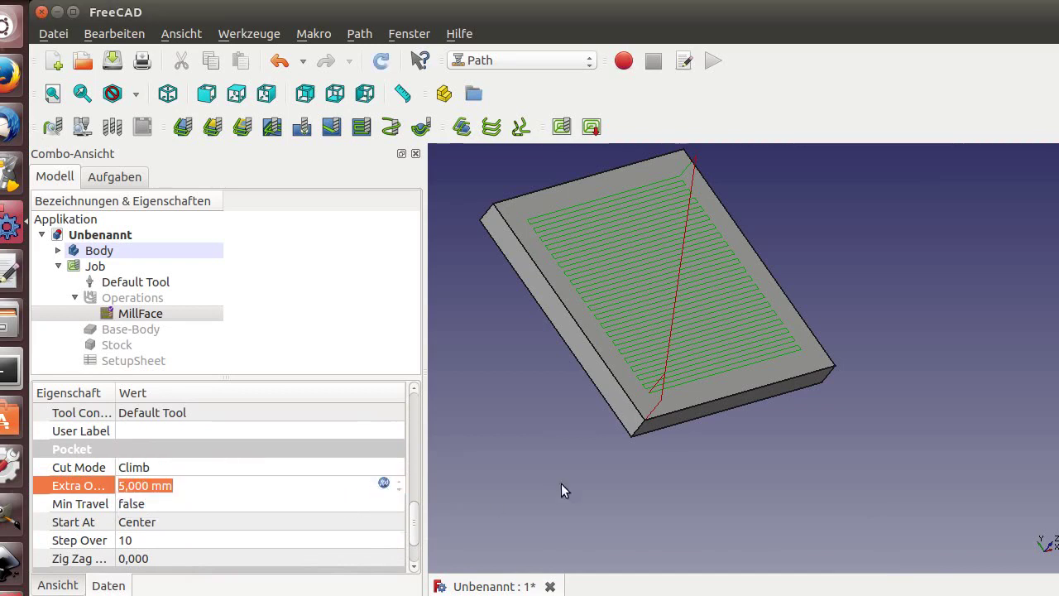
click(568, 436)
scroll(562, 303, up, 3)
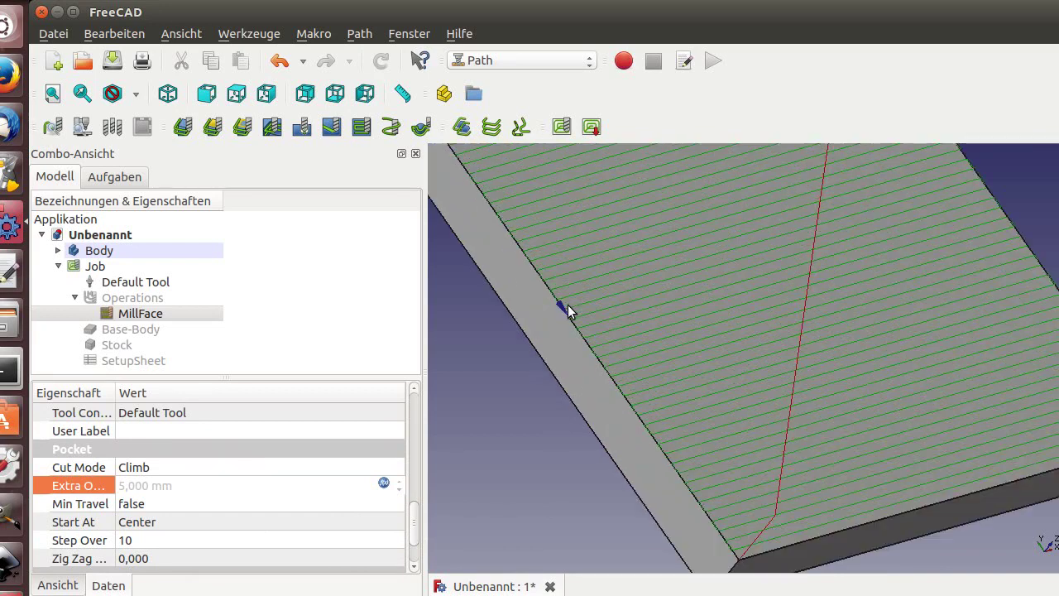
Raise MillFace's step over percentage to 40 in the operation settings.
double_click(143, 316)
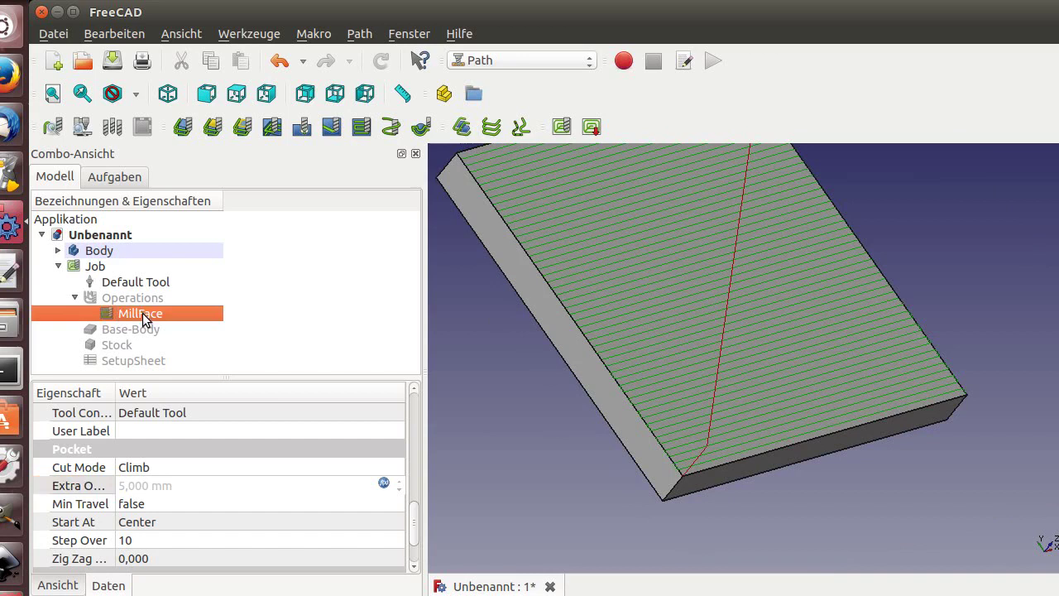
scroll(369, 567, up, 2)
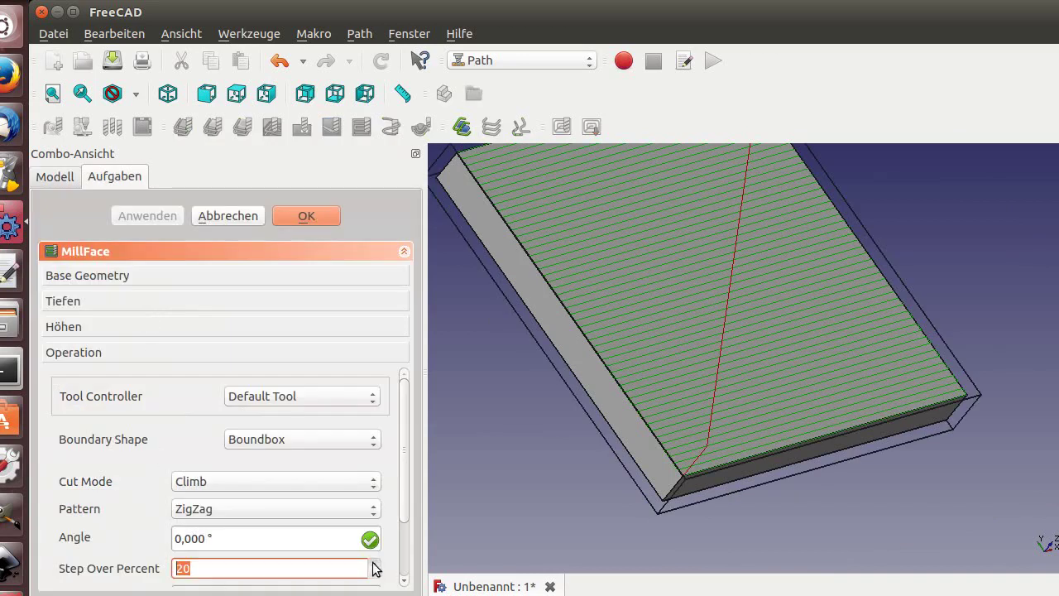
key(Return)
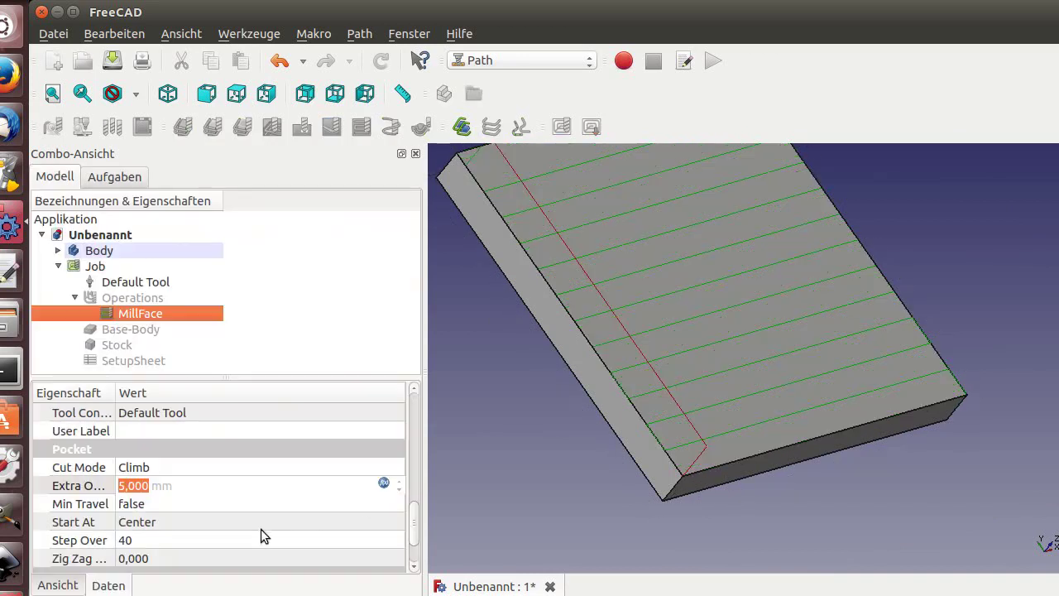
scroll(501, 225, up, 3)
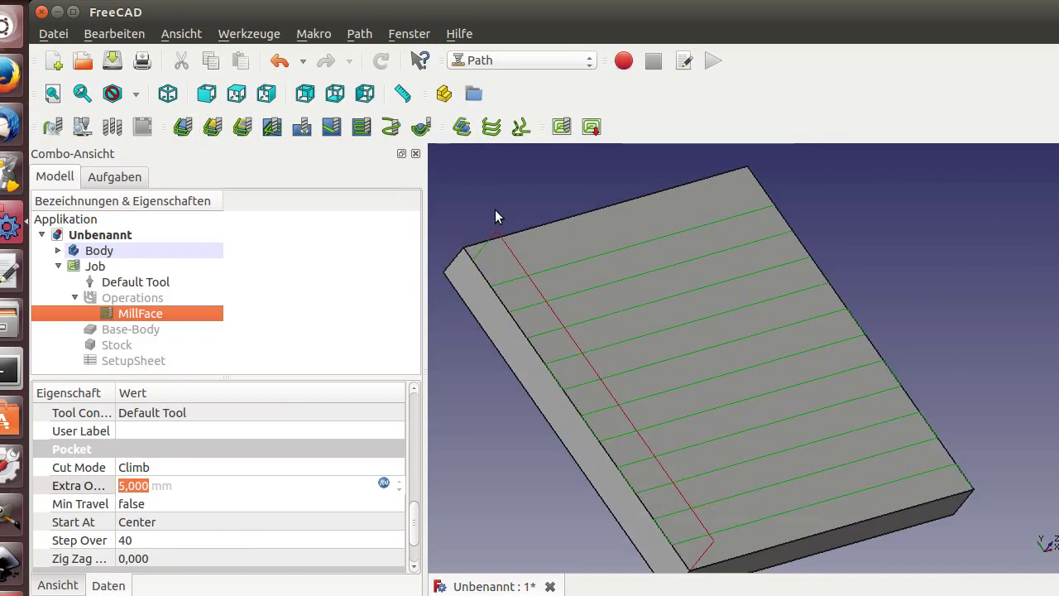
scroll(500, 315, down, 4)
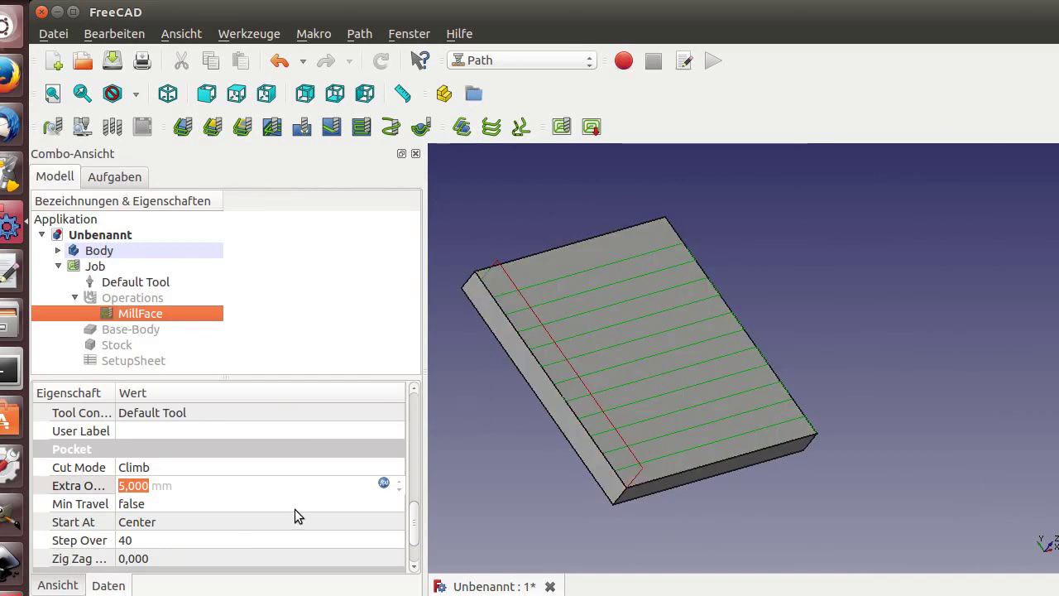
Set MillFace's Start At property to Edge.
click(248, 522)
click(395, 523)
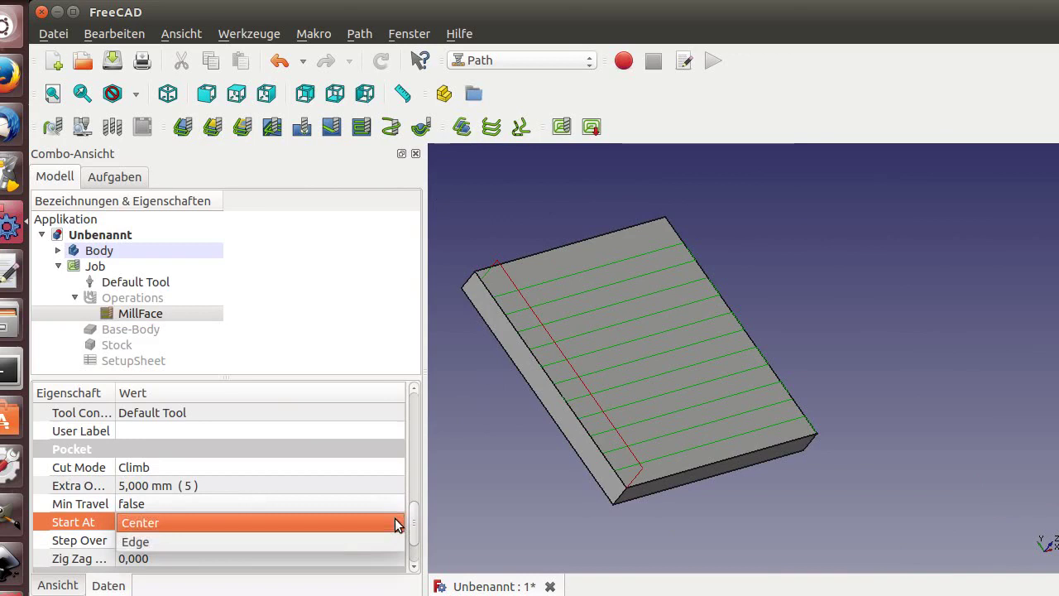
click(367, 541)
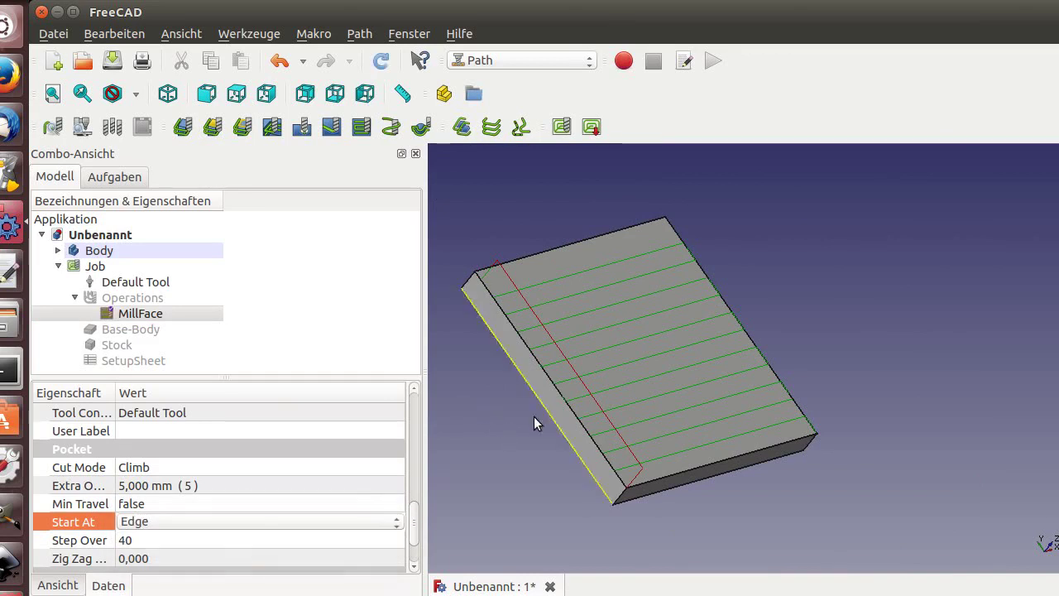
click(490, 423)
scroll(540, 424, up, 2)
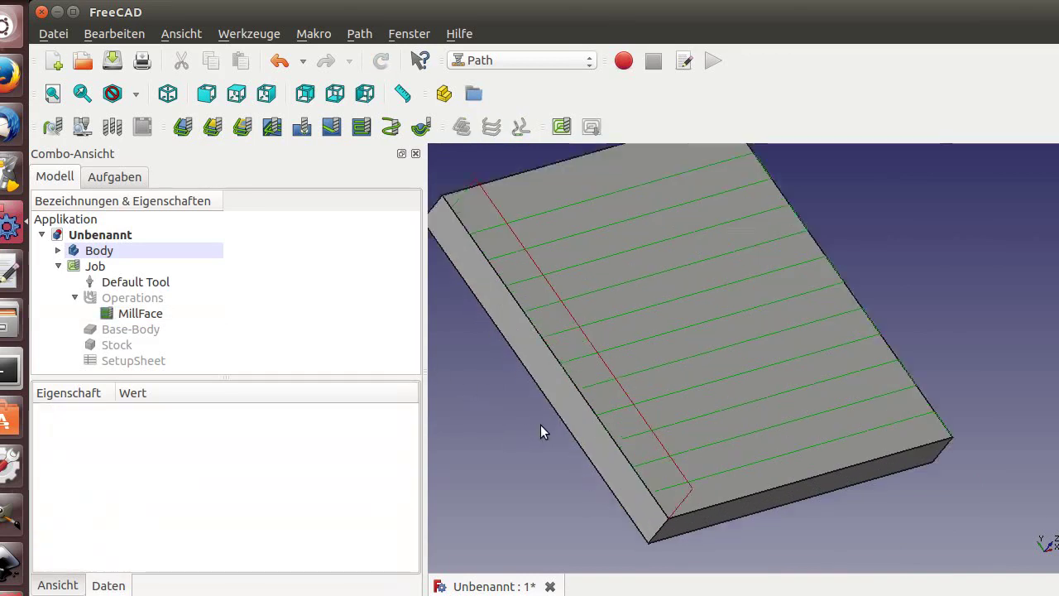
Cancel the new Job dialog and reselect the MillFace operation.
click(562, 127)
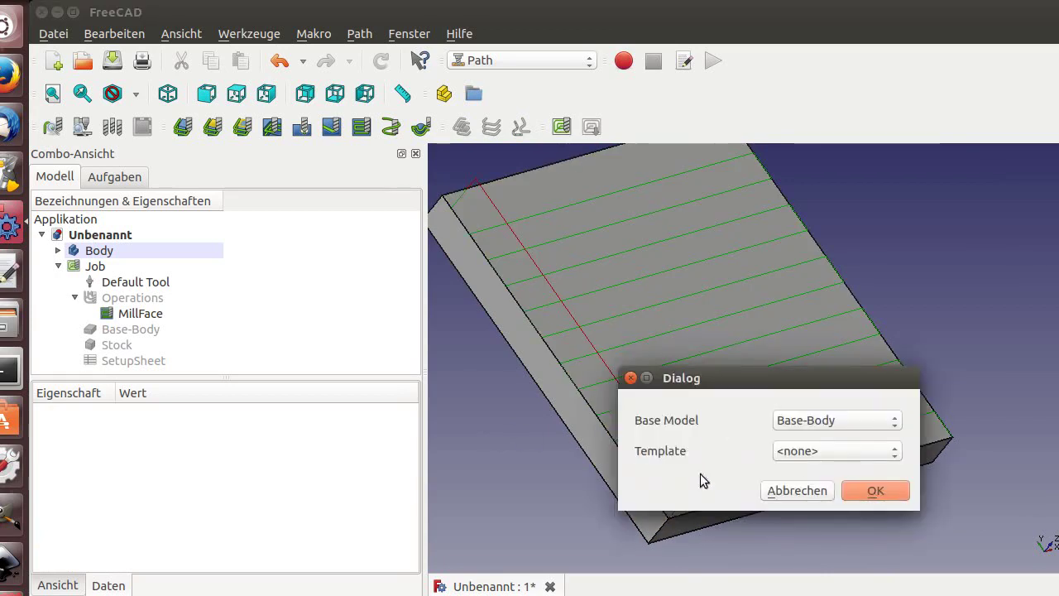
click(808, 489)
click(124, 313)
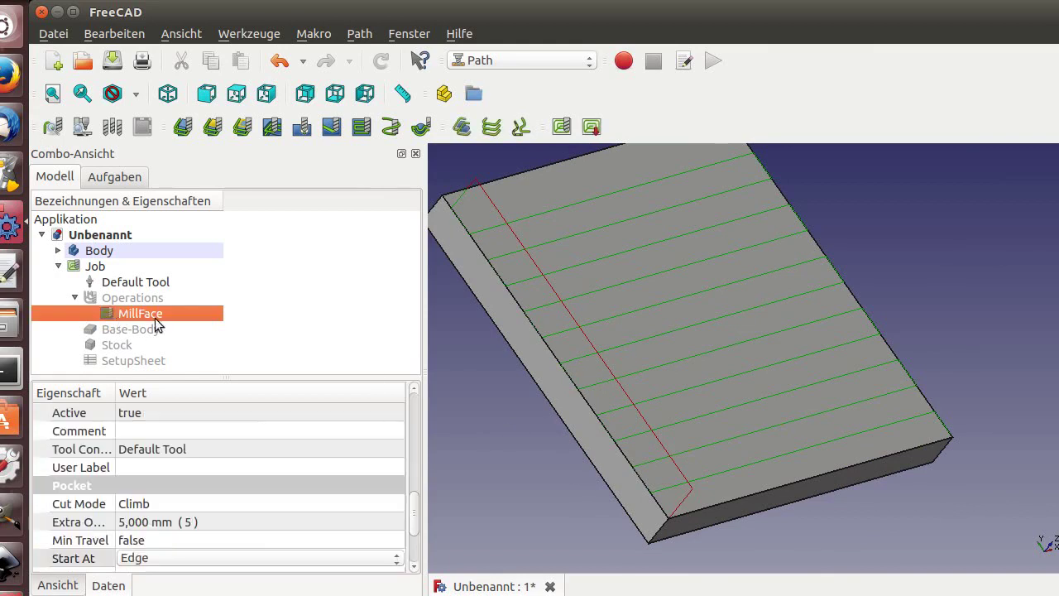
click(98, 265)
click(112, 315)
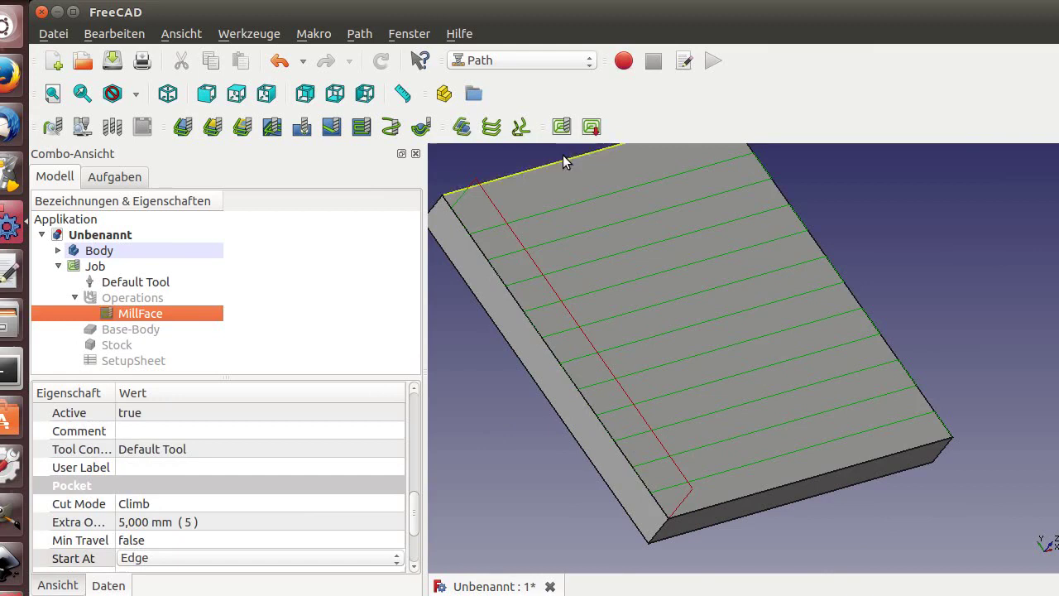
Post-process the job to first.ngc, replacing the existing file.
click(590, 125)
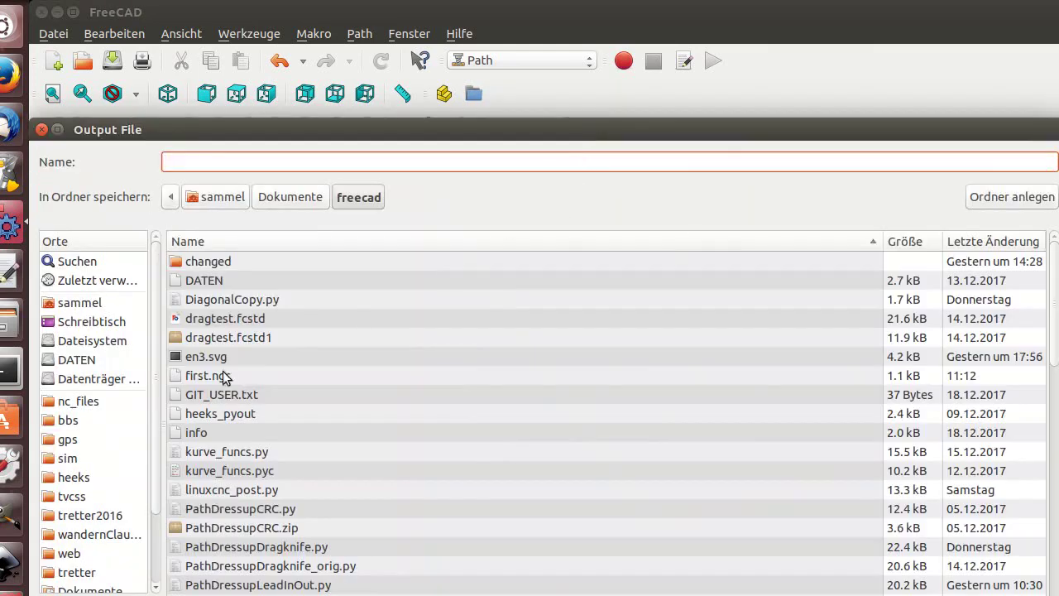
double_click(215, 375)
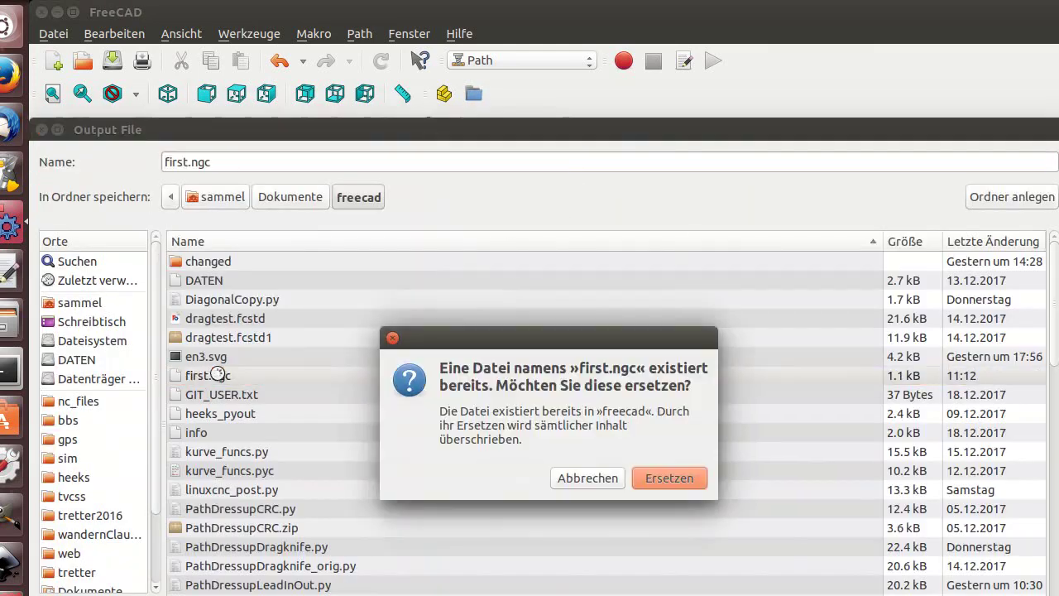
click(662, 484)
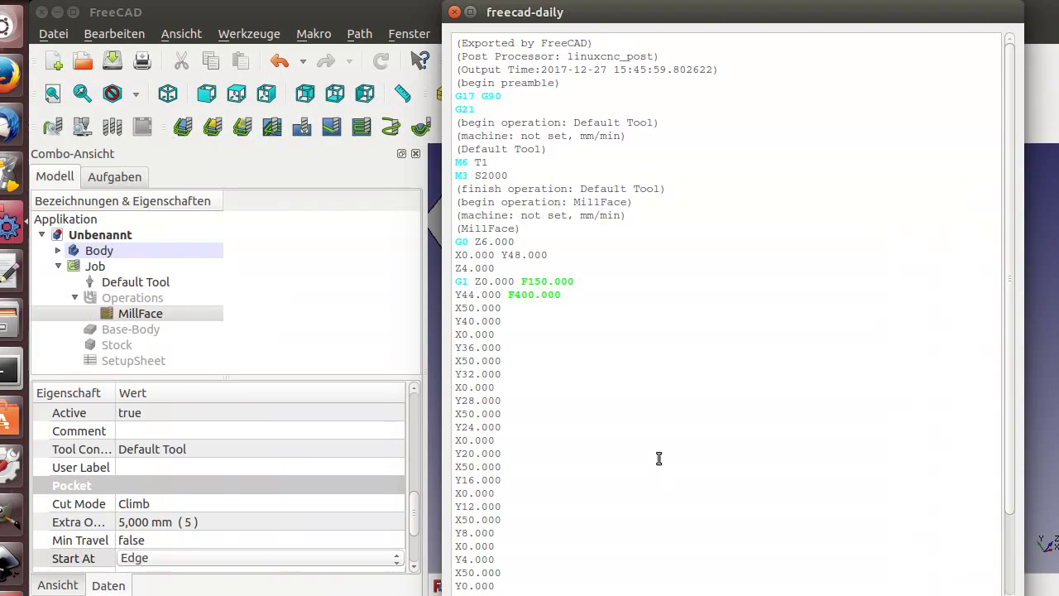
Review the G-code, highlighting the F150.000 and F400.000 feed rates, then close the window.
scroll(636, 426, down, 1)
scroll(636, 426, down, 1)
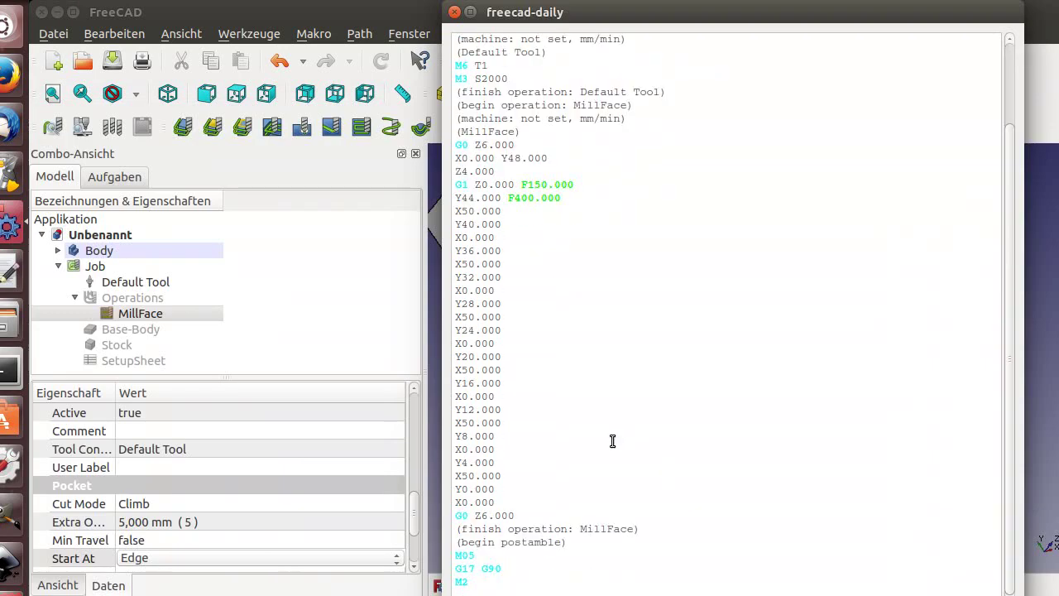
scroll(568, 314, up, 1)
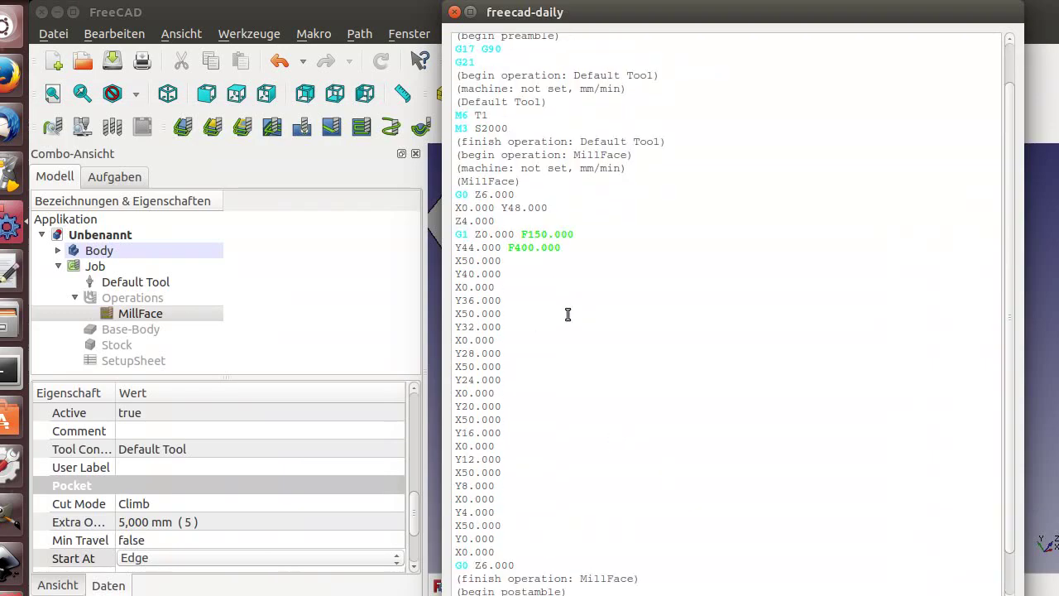
drag(518, 234, 571, 235)
drag(507, 247, 561, 248)
click(588, 353)
scroll(588, 358, down, 2)
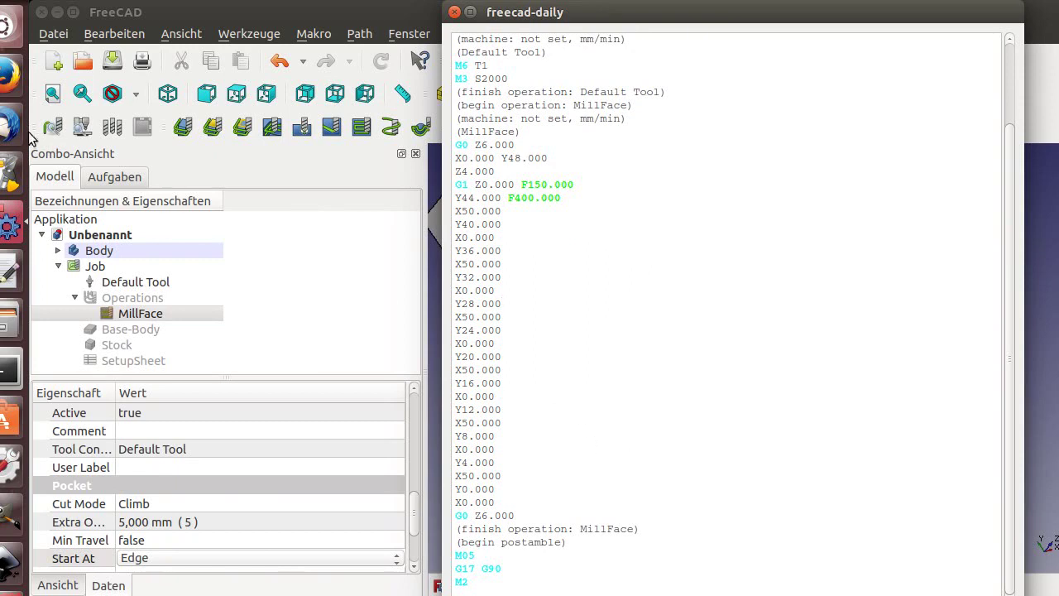
key(Escape)
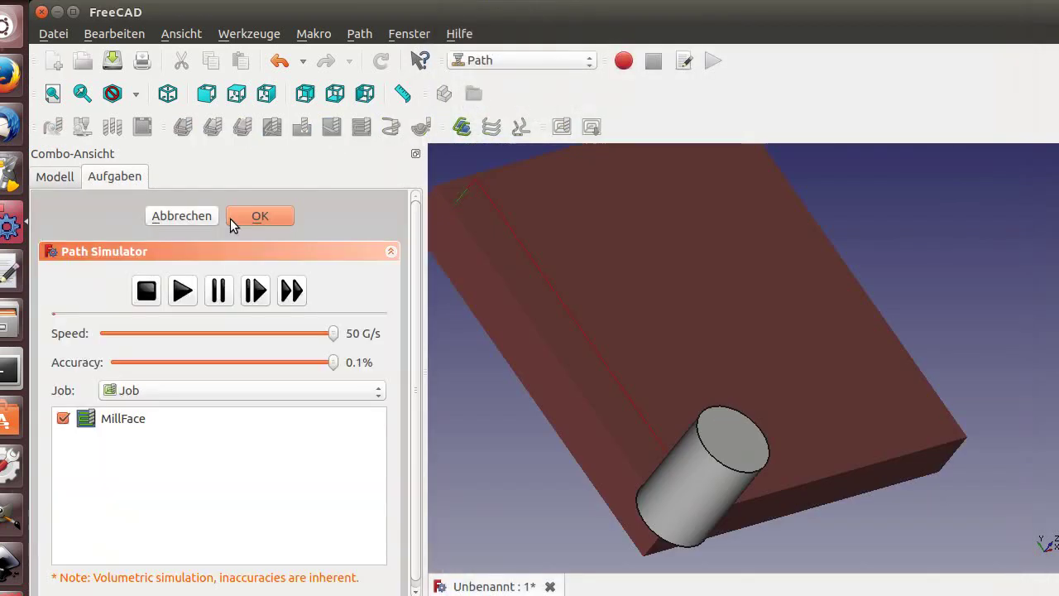
Start the Path Simulator playback of the MillFace toolpath.
click(182, 291)
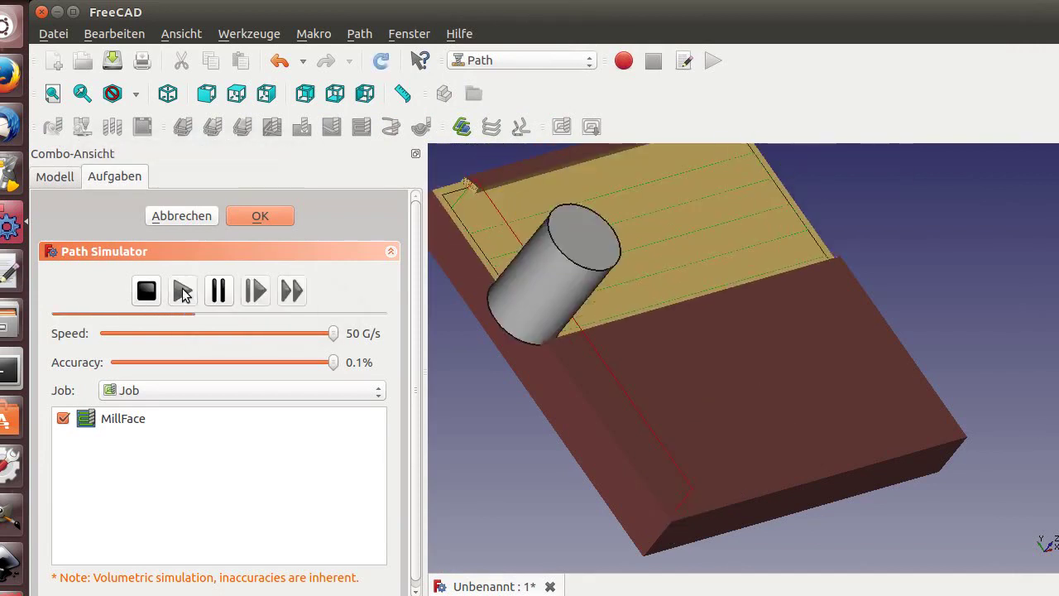